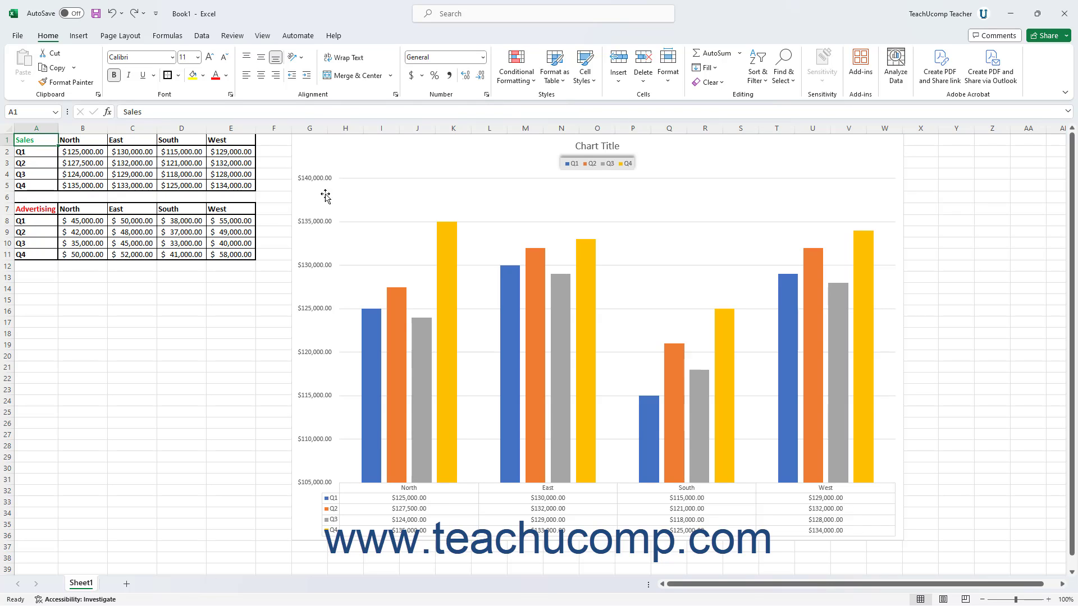
# Step: Extend the column chart's data range to cover Sheet1 cells A1:E5 and A7:E10
pyautogui.click(317, 159)
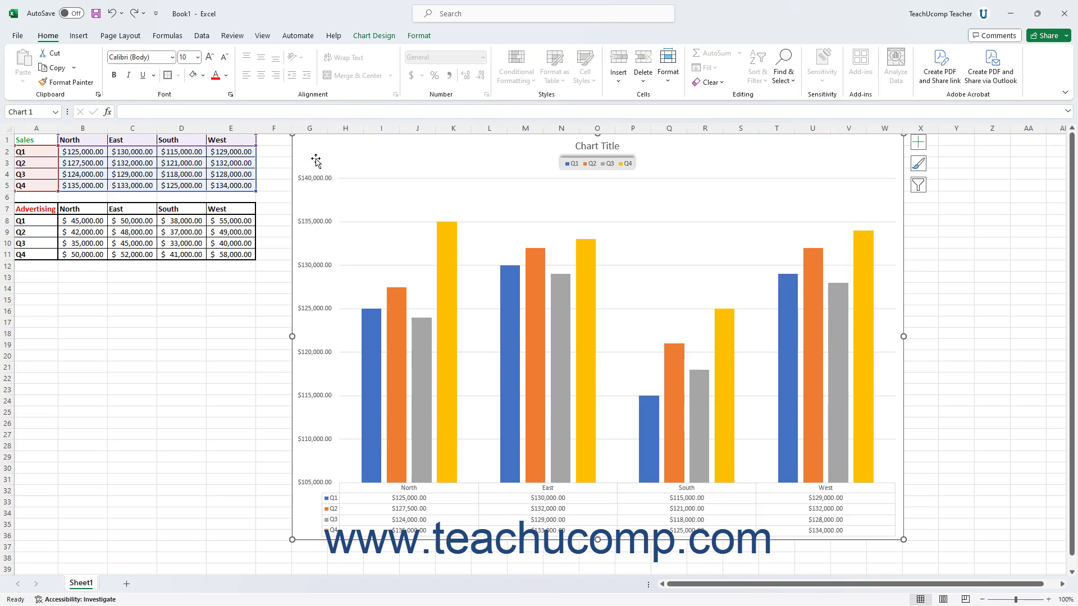
pyautogui.click(373, 35)
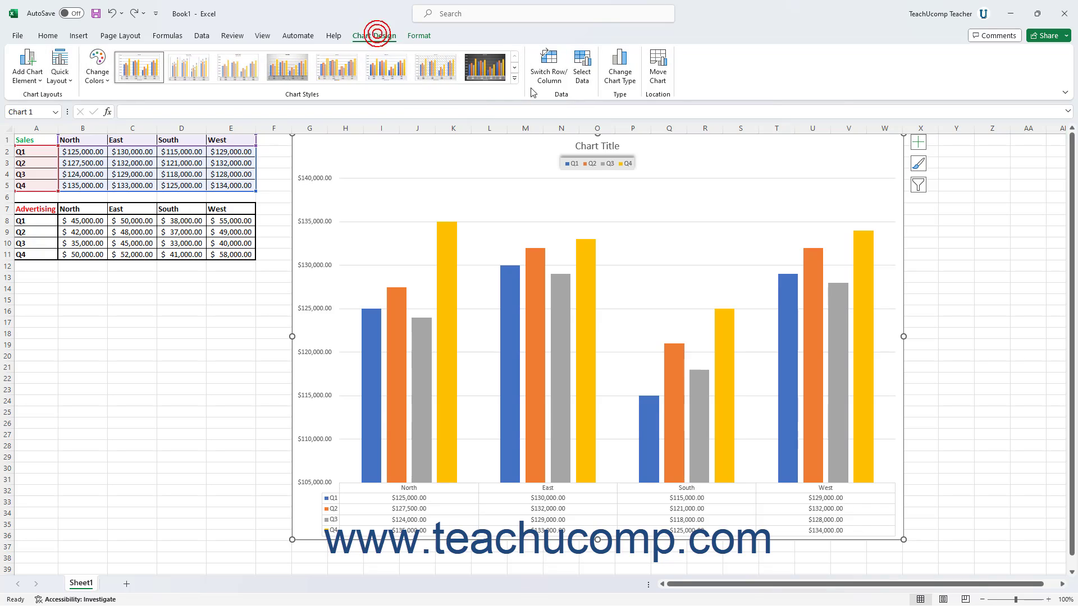
pyautogui.click(583, 74)
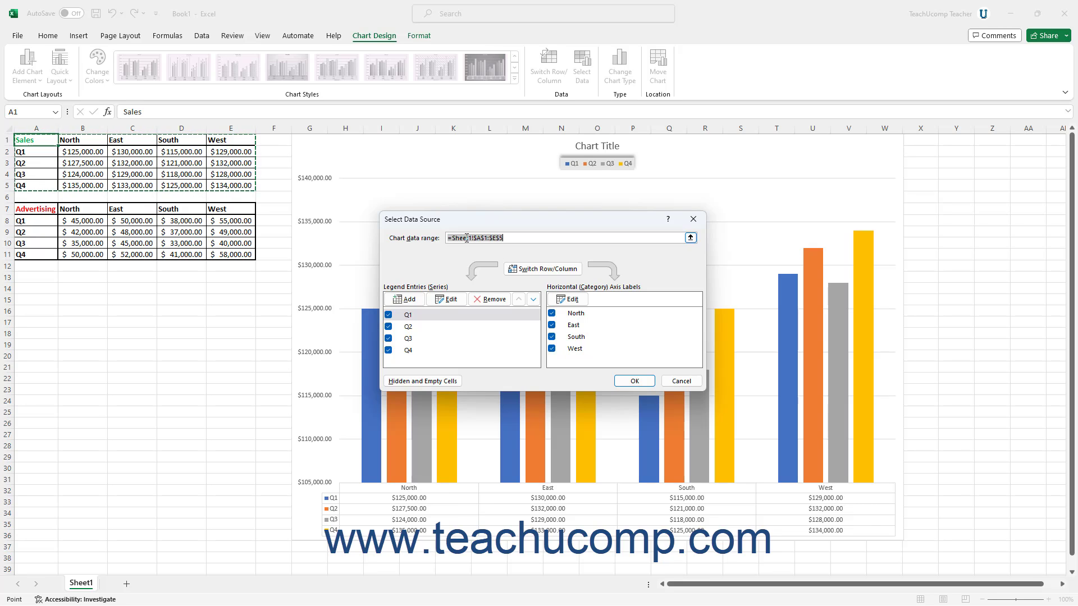
pyautogui.click(691, 238)
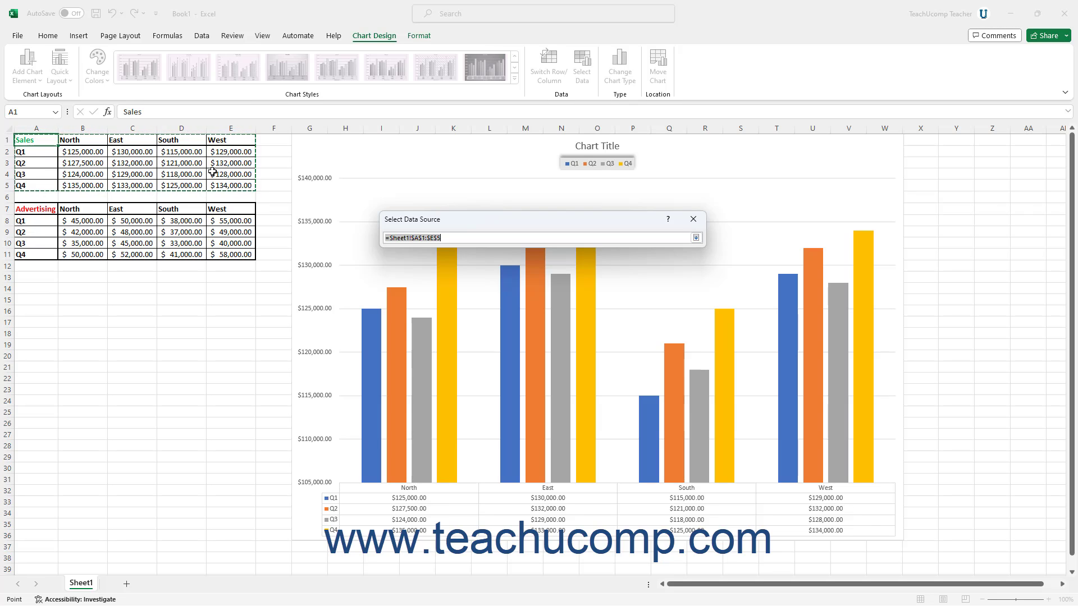
pyautogui.moveTo(47, 141); pyautogui.dragTo(227, 177)
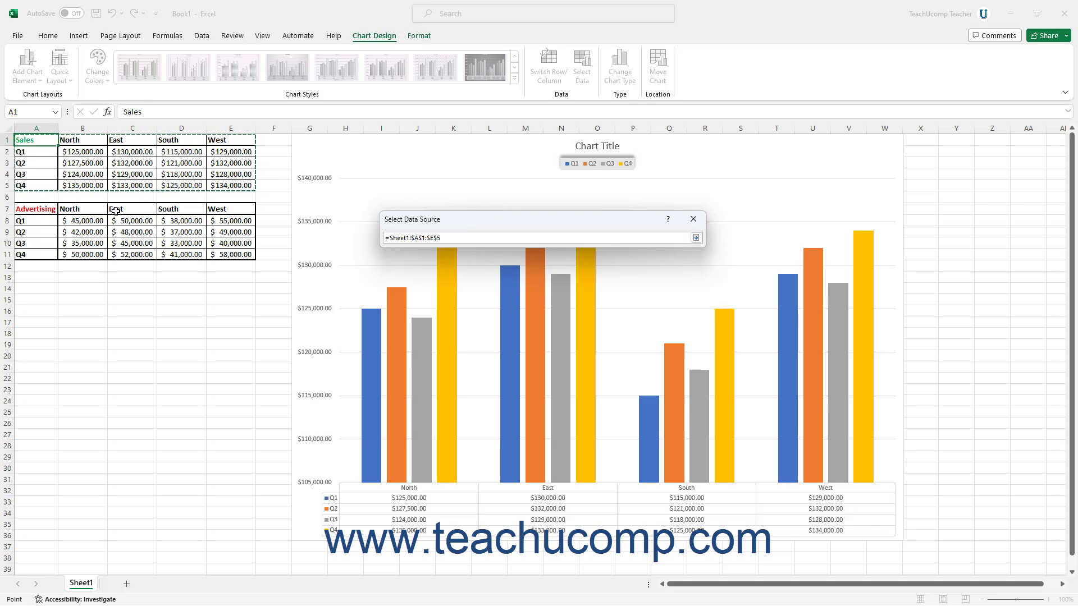
pyautogui.moveTo(47, 208); pyautogui.dragTo(226, 239)
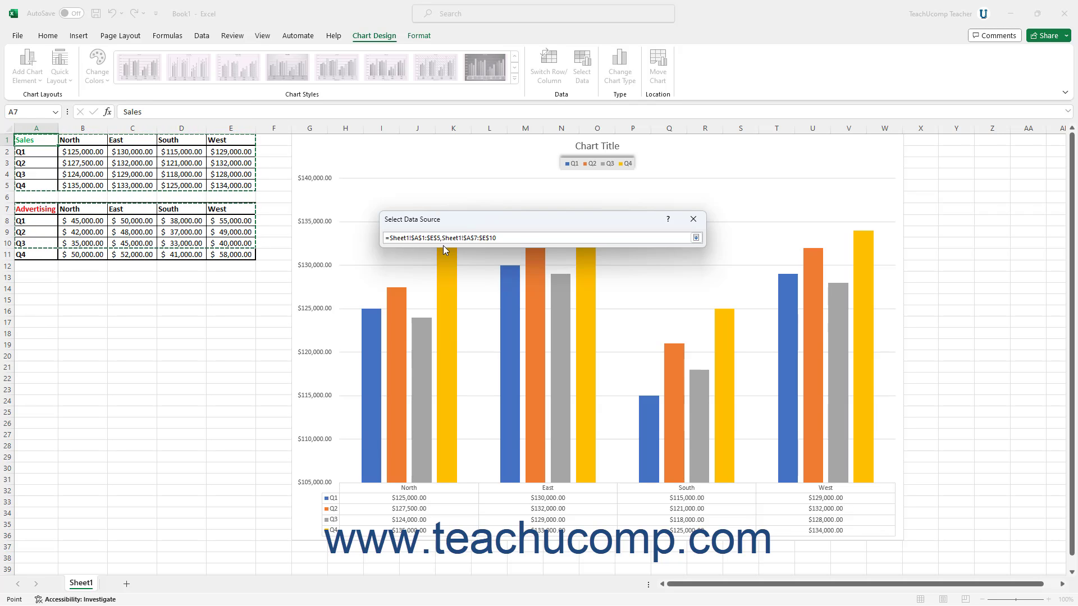
pyautogui.click(696, 238)
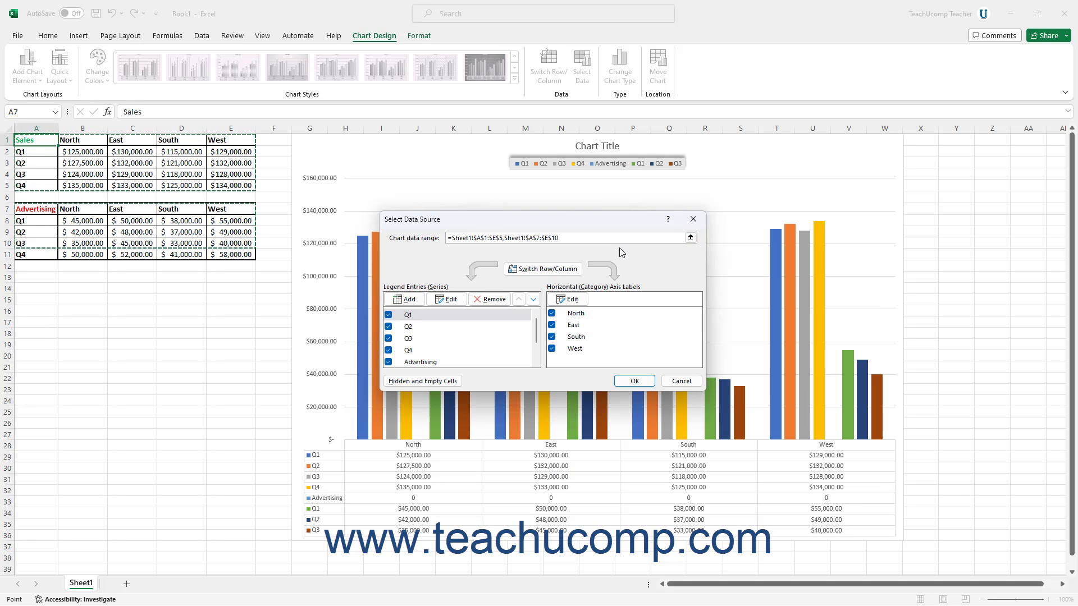
pyautogui.click(634, 381)
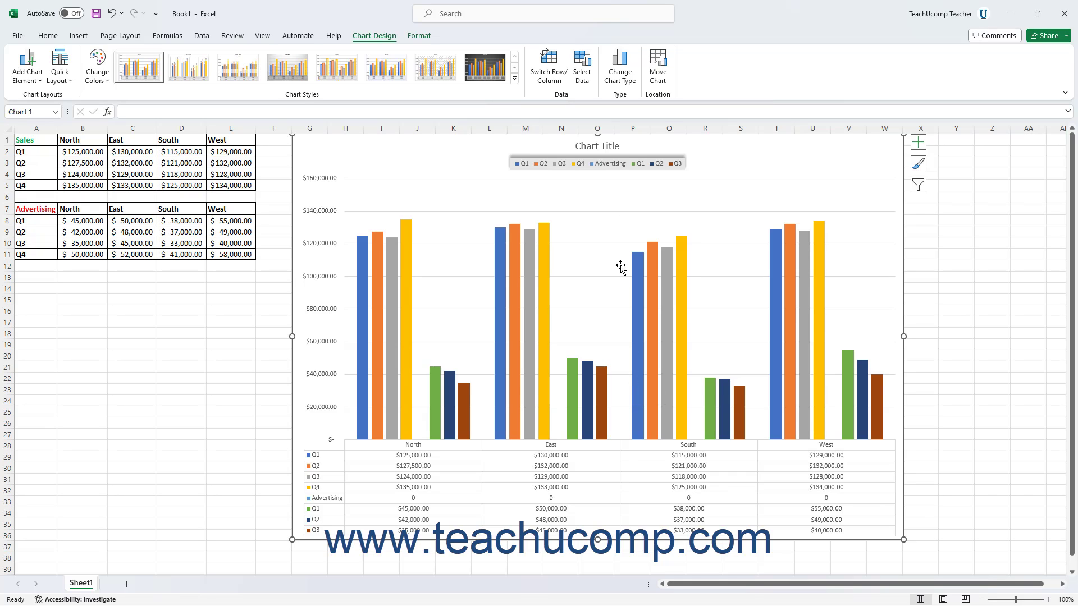
# Step: Open the chart's data source settings and examine the legend series and horizontal axis label entries
pyautogui.click(582, 76)
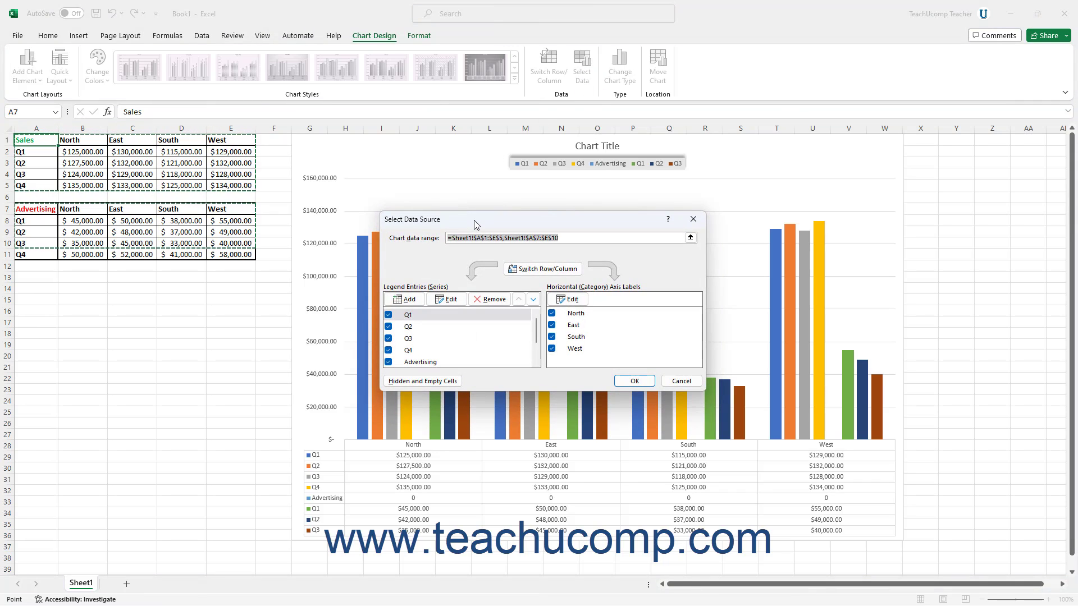
pyautogui.click(423, 317)
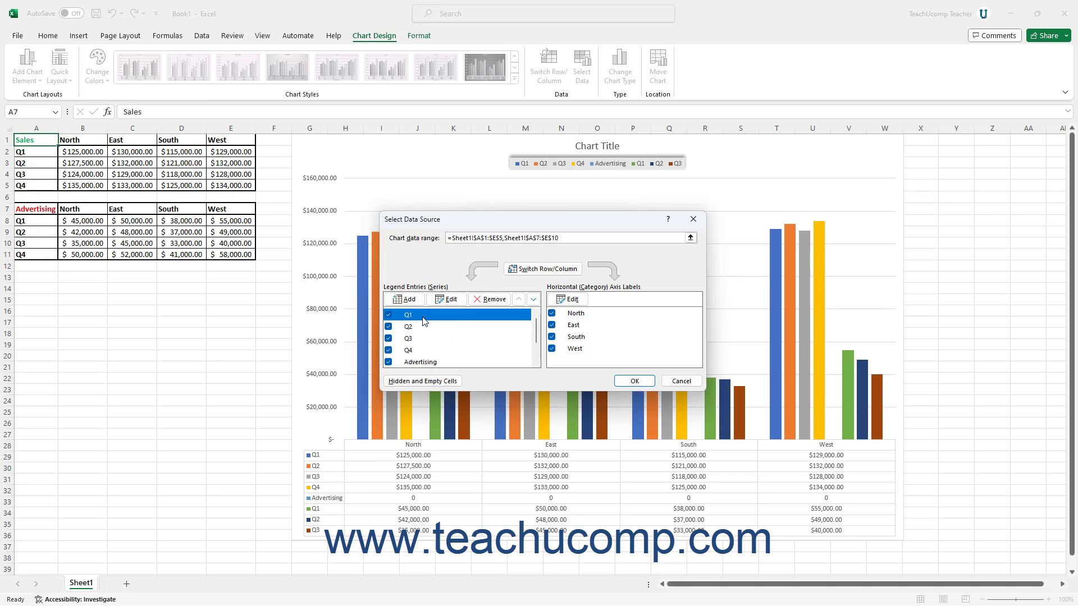
pyautogui.click(579, 316)
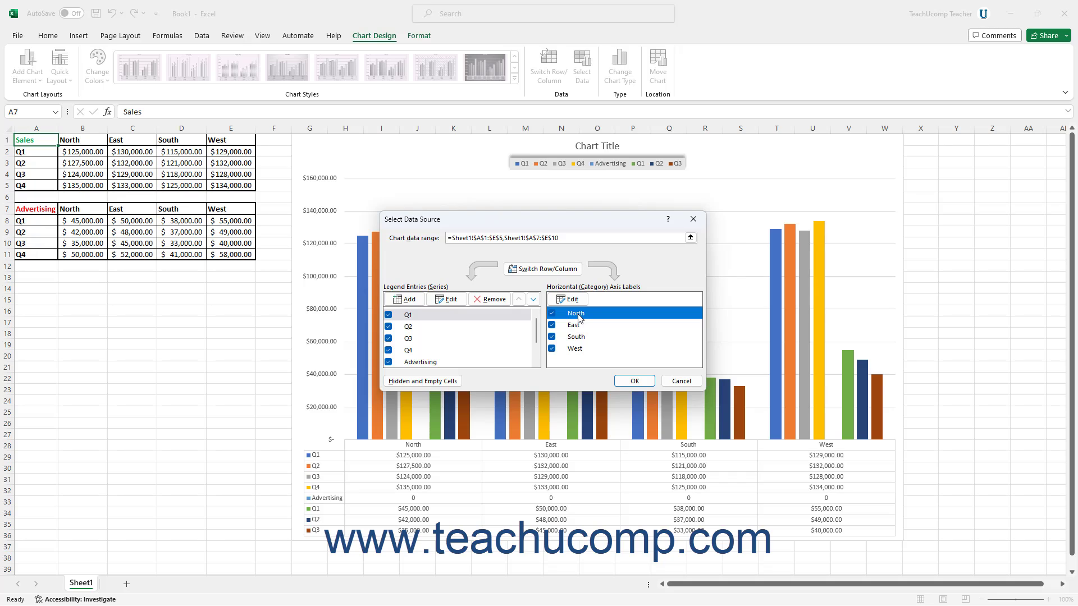
pyautogui.click(486, 316)
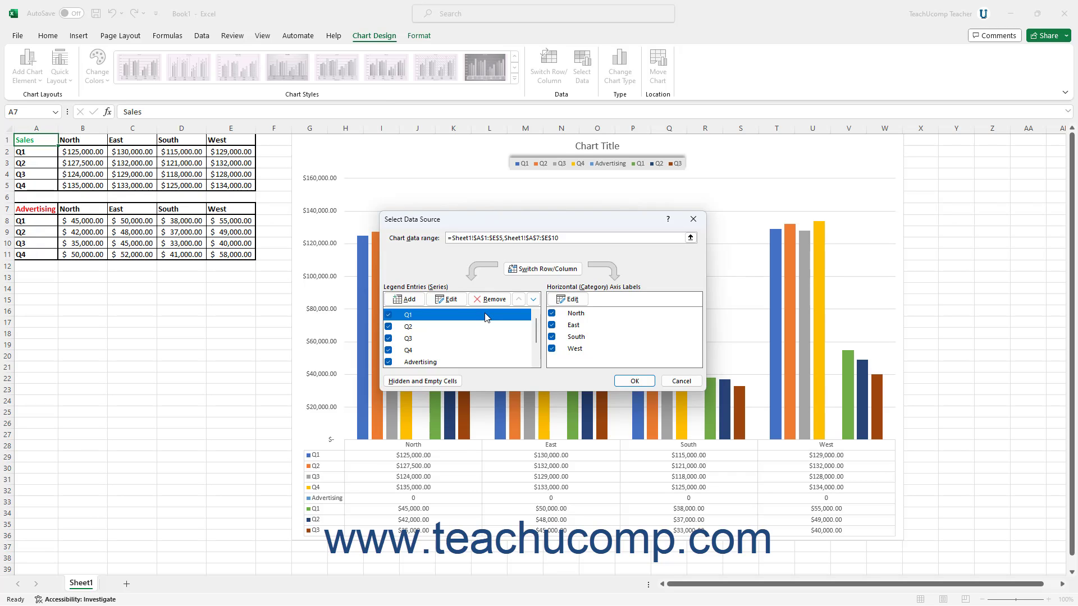
# Step: Try switching the chart's rows and columns, and switch them back to the original orientation
pyautogui.click(540, 270)
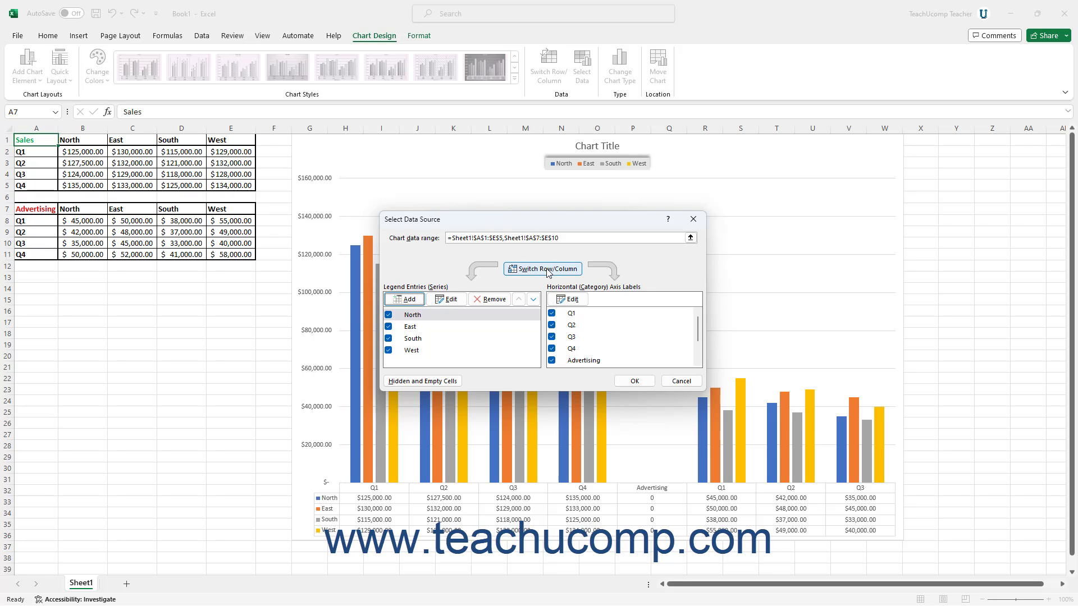
pyautogui.click(549, 270)
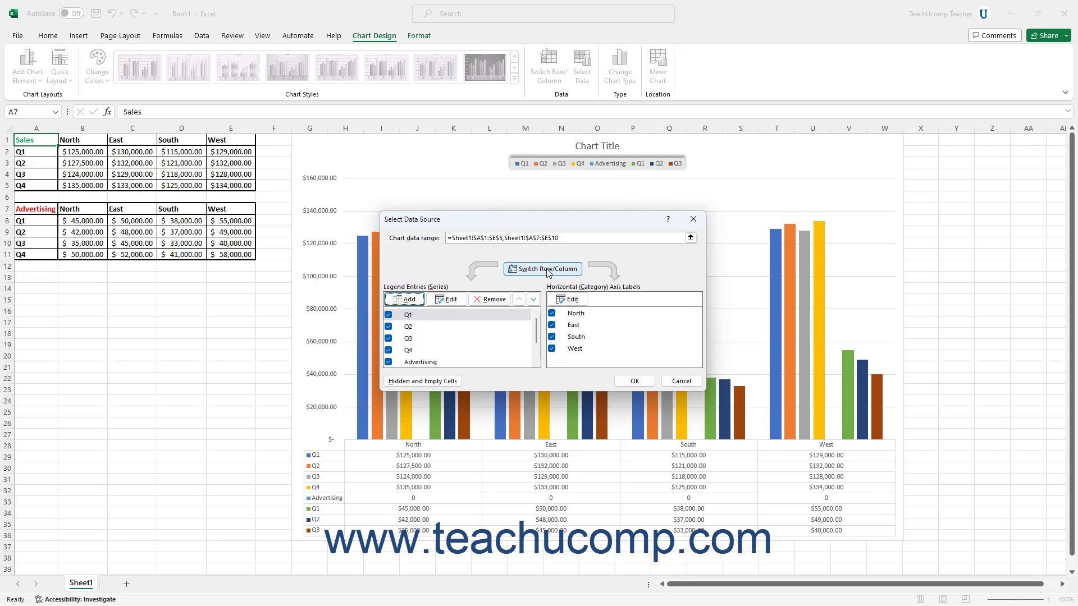
pyautogui.click(486, 315)
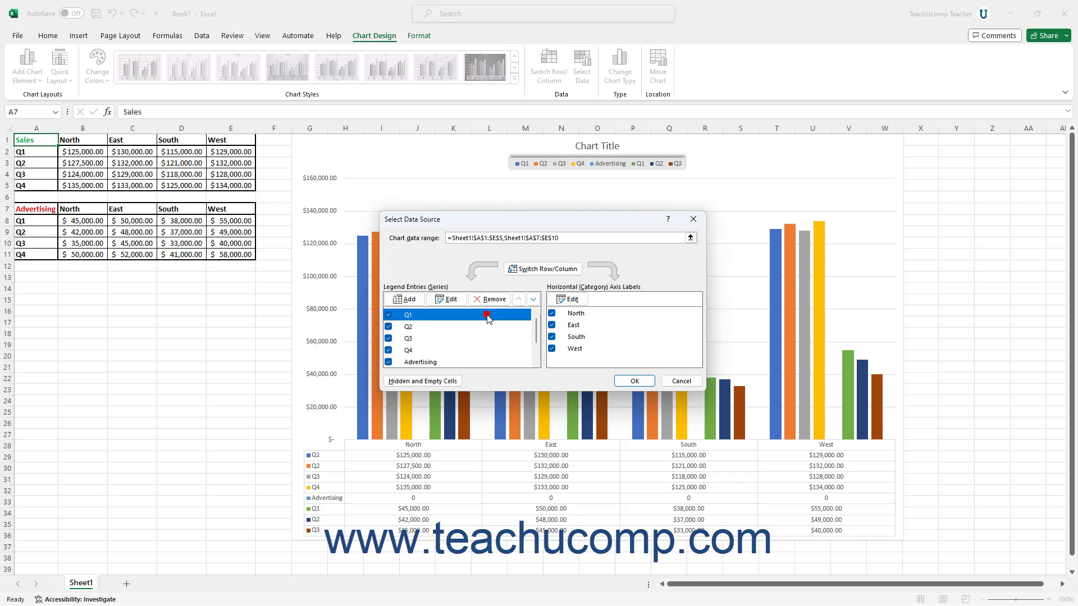
# Step: Add a new data series to the chart and take its name from cell A11
pyautogui.click(407, 299)
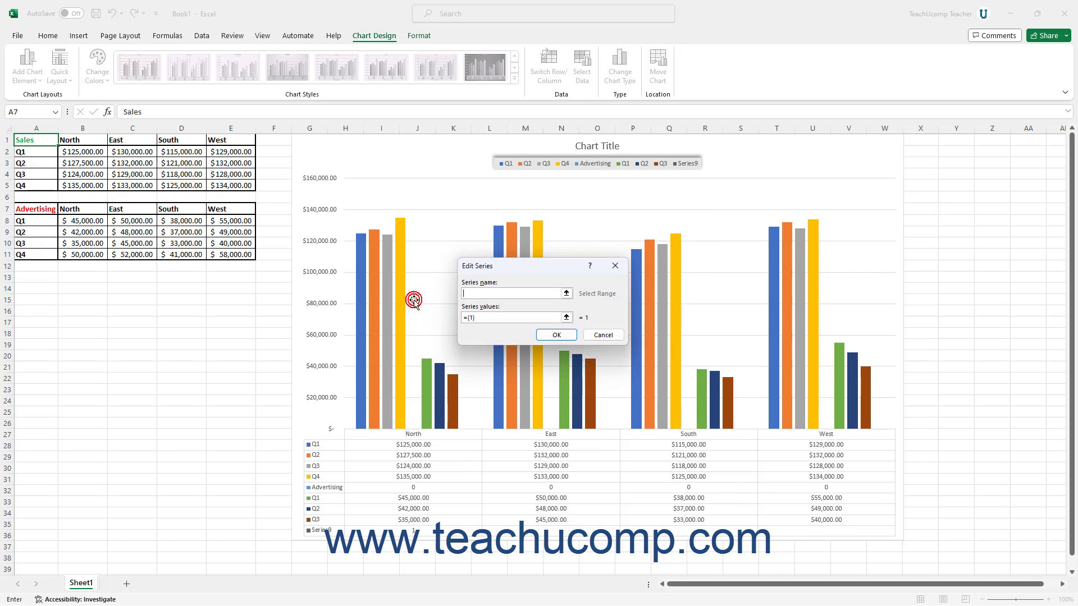
pyautogui.click(495, 293)
pyautogui.click(40, 257)
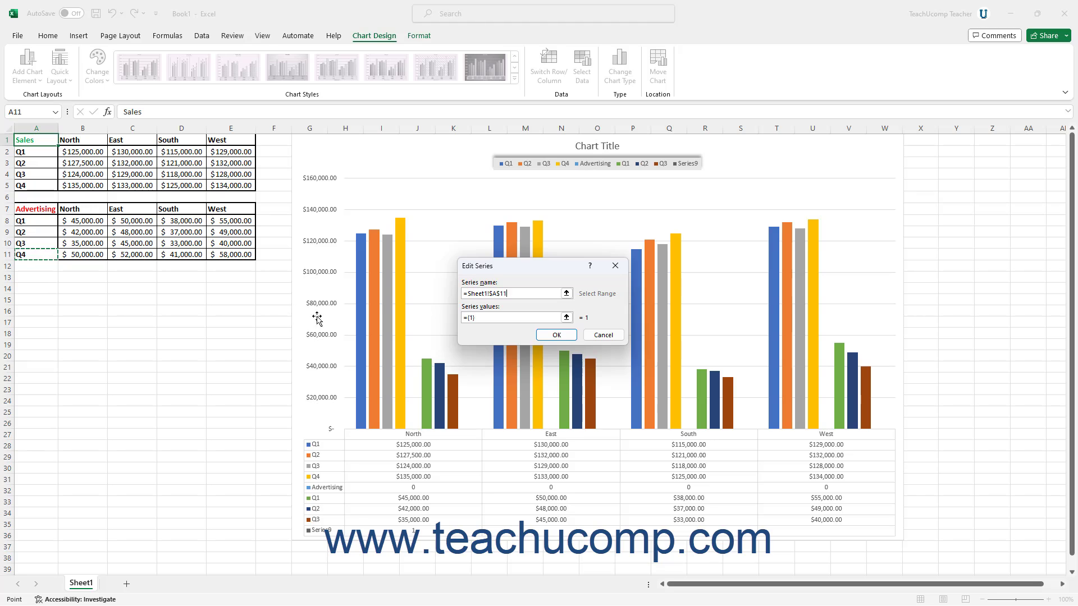
pyautogui.click(512, 293)
# Step: Set the new series' values to the Advertising Q4 figures in Sheet1 cells B11:E11 and accept the series
pyautogui.click(502, 318)
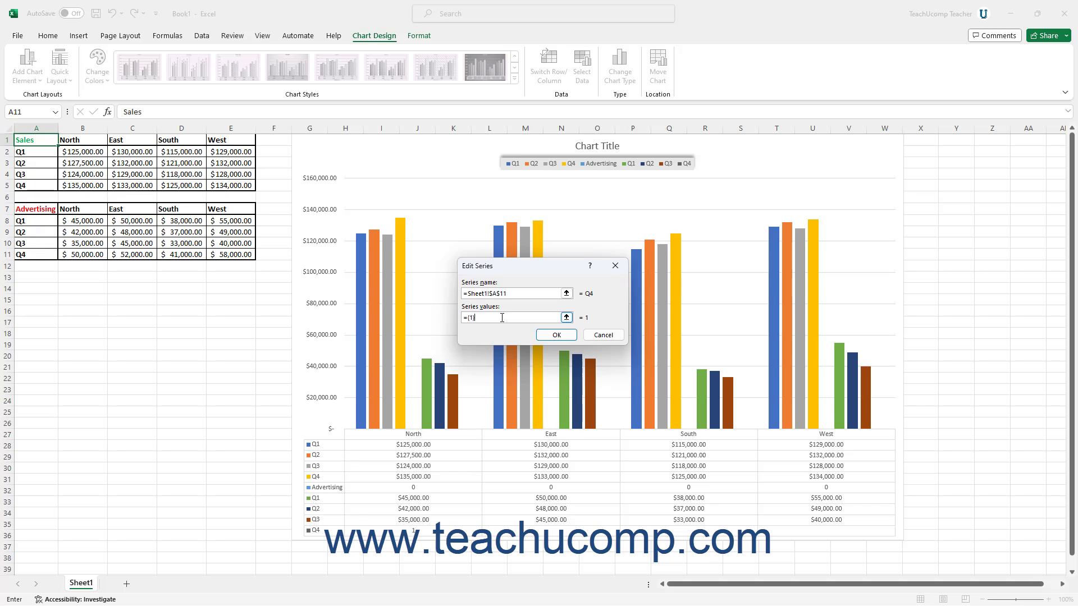
pyautogui.click(567, 318)
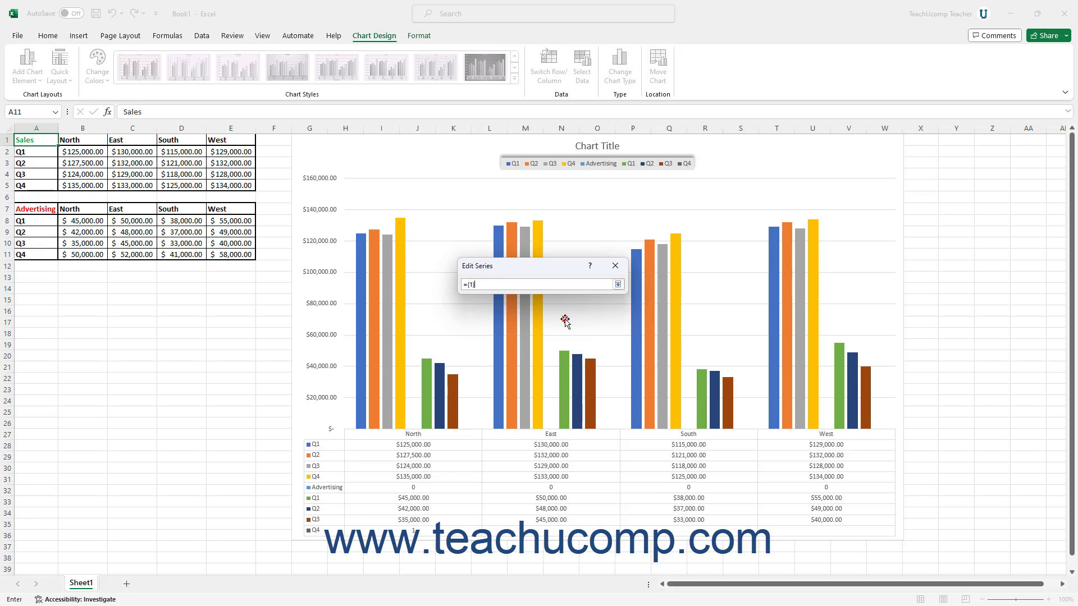
pyautogui.write('+')
pyautogui.click(90, 256)
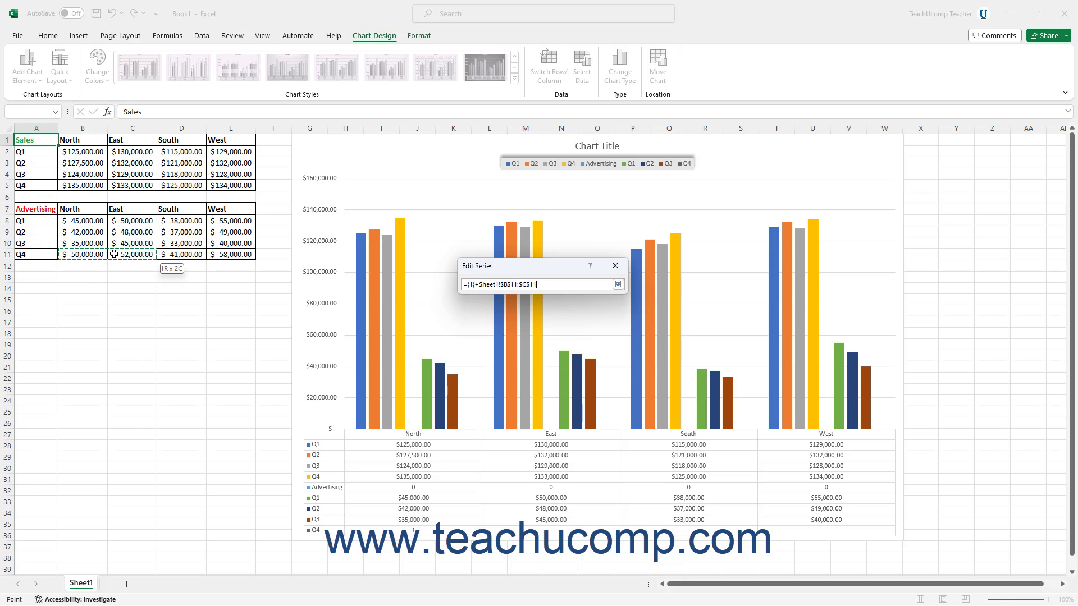
pyautogui.hotkey('shift', 'Right')
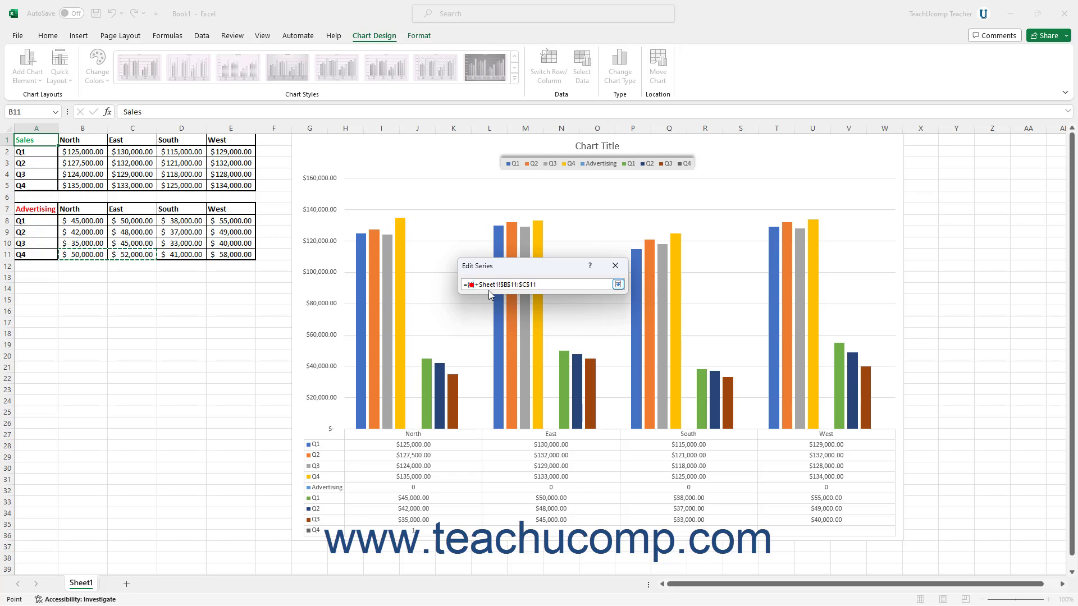
pyautogui.click(490, 291)
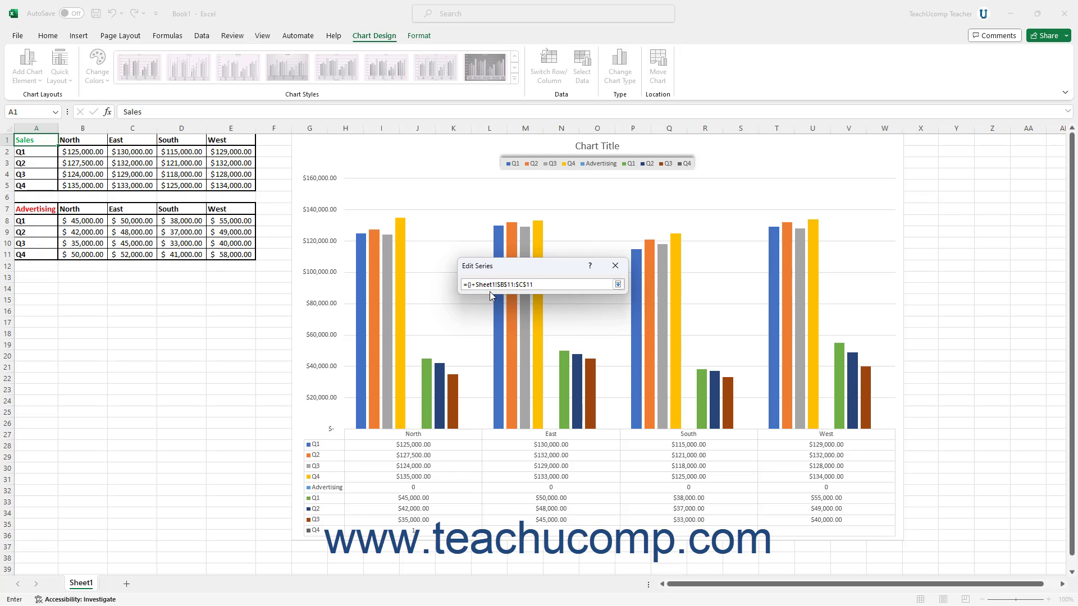
pyautogui.press('Delete')
pyautogui.click(469, 283)
pyautogui.moveTo(97, 255); pyautogui.dragTo(238, 255)
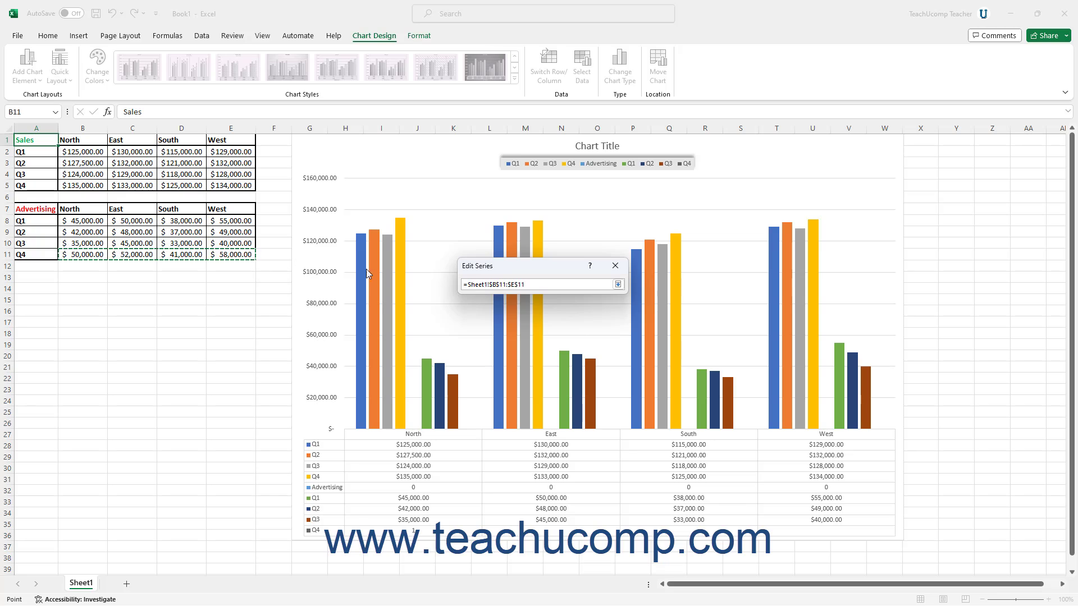
pyautogui.click(618, 285)
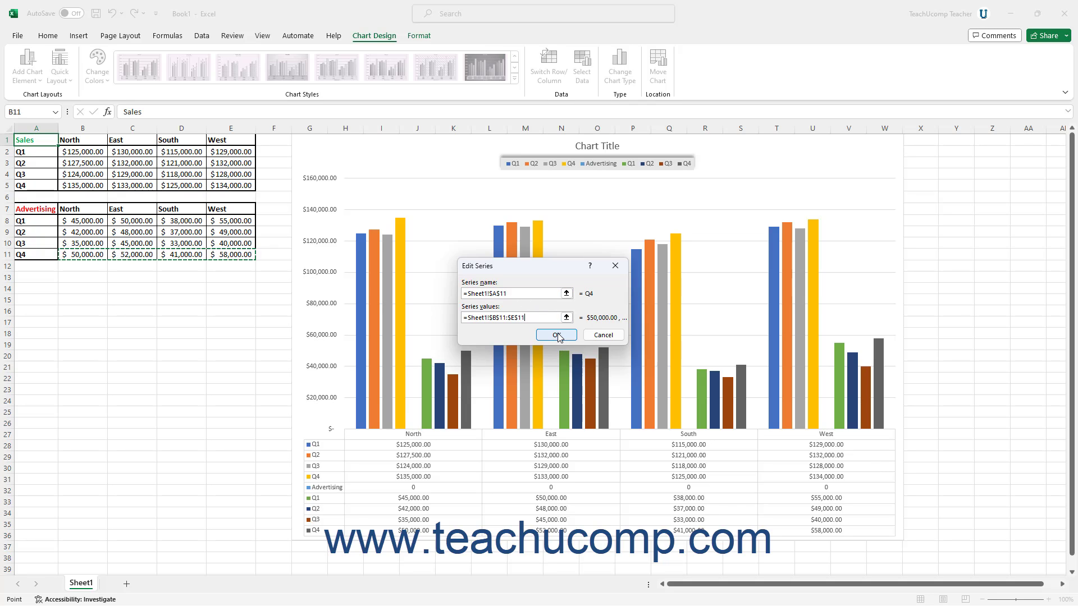
pyautogui.click(556, 336)
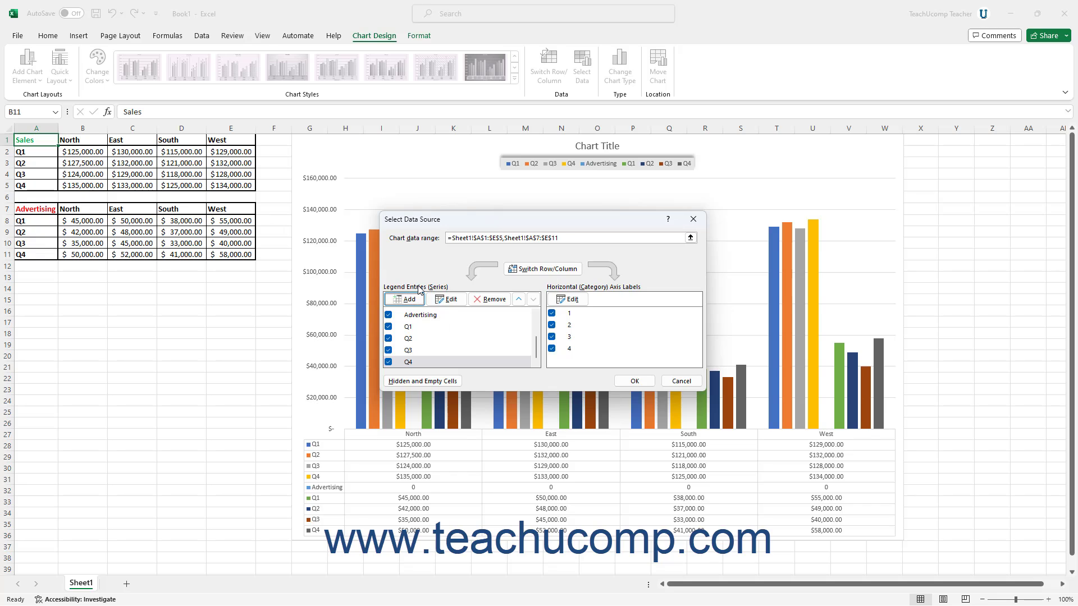
# Step: Rename the Advertising Q1 series to Q1-ADS
pyautogui.click(421, 364)
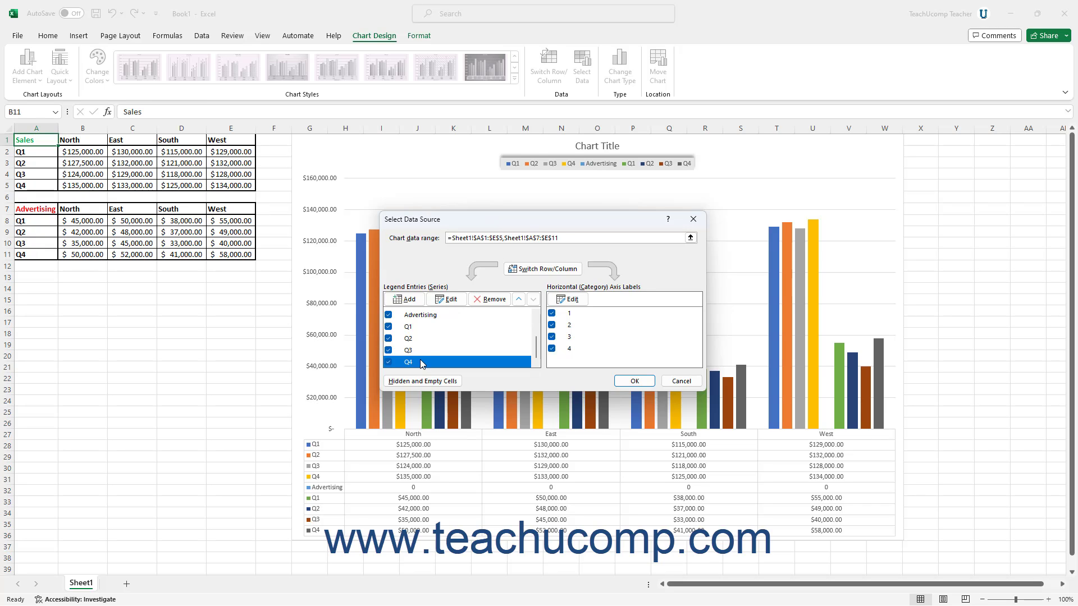
pyautogui.click(418, 330)
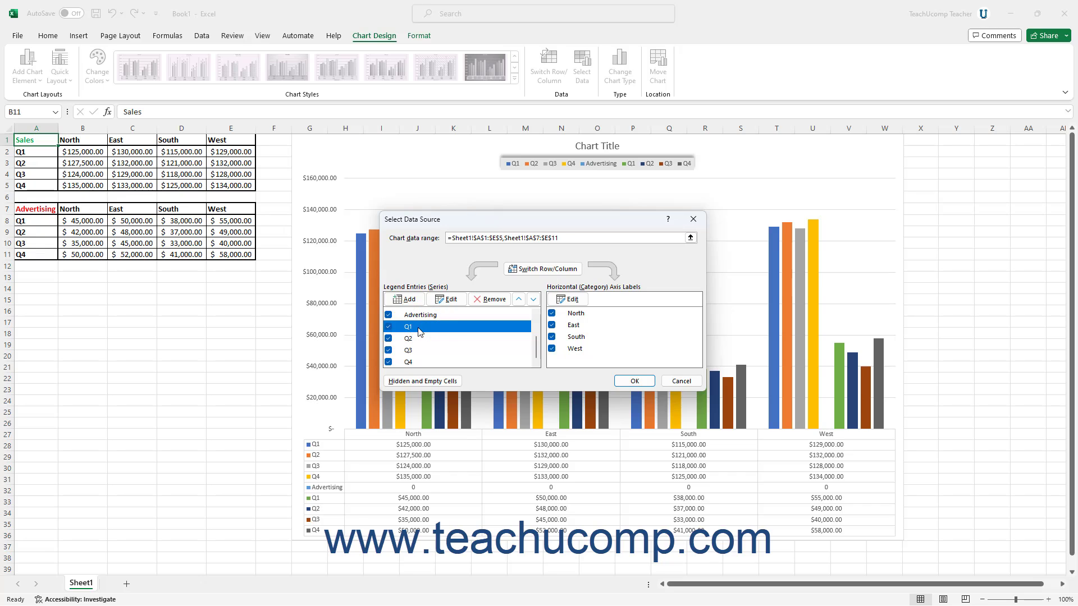
pyautogui.click(441, 301)
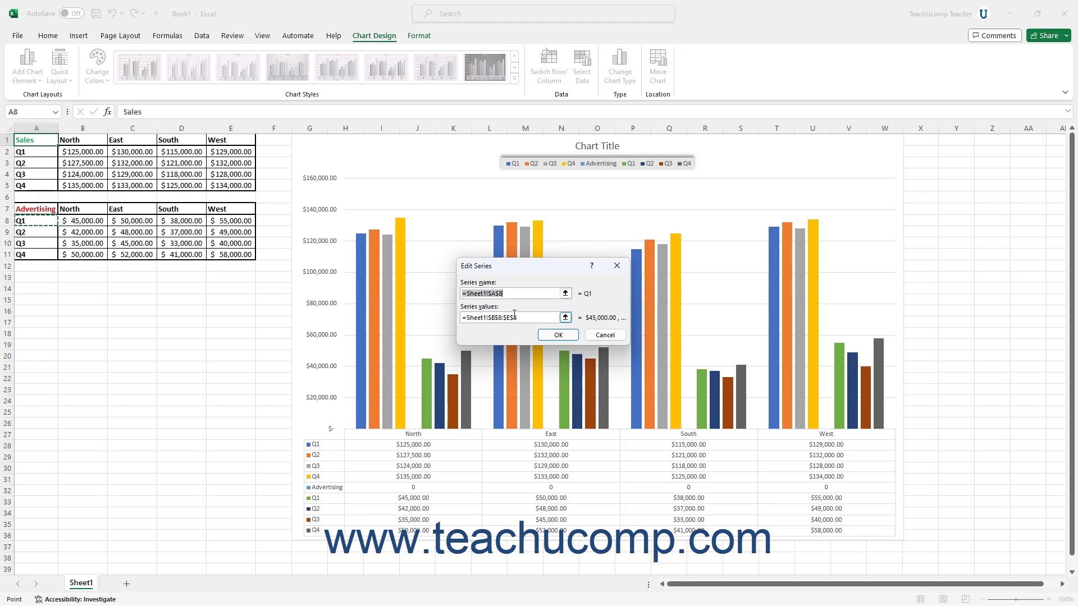
pyautogui.write('Q1-ADS')
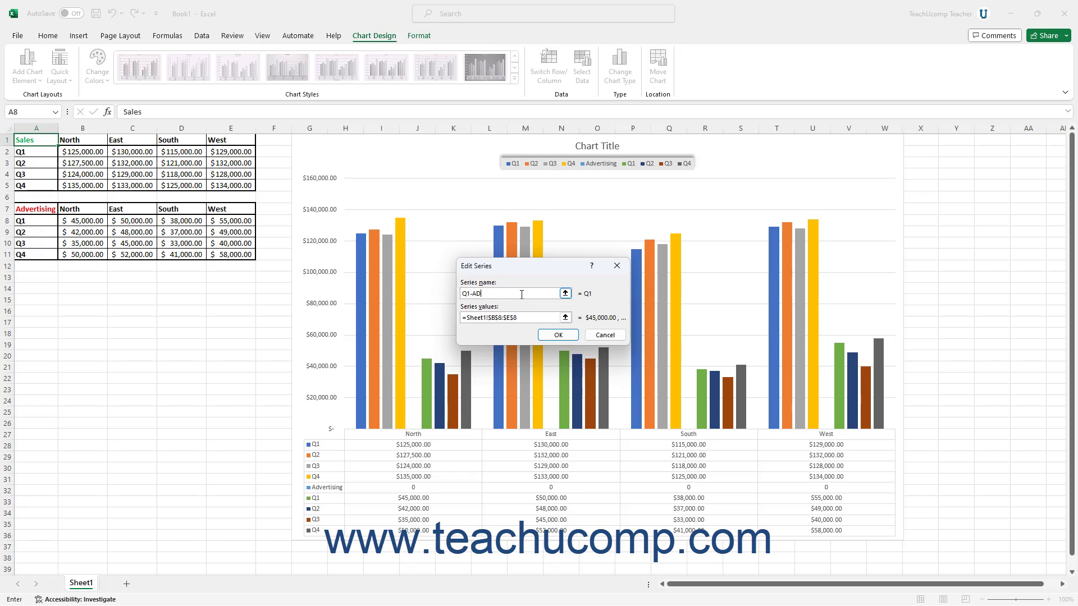
pyautogui.click(548, 337)
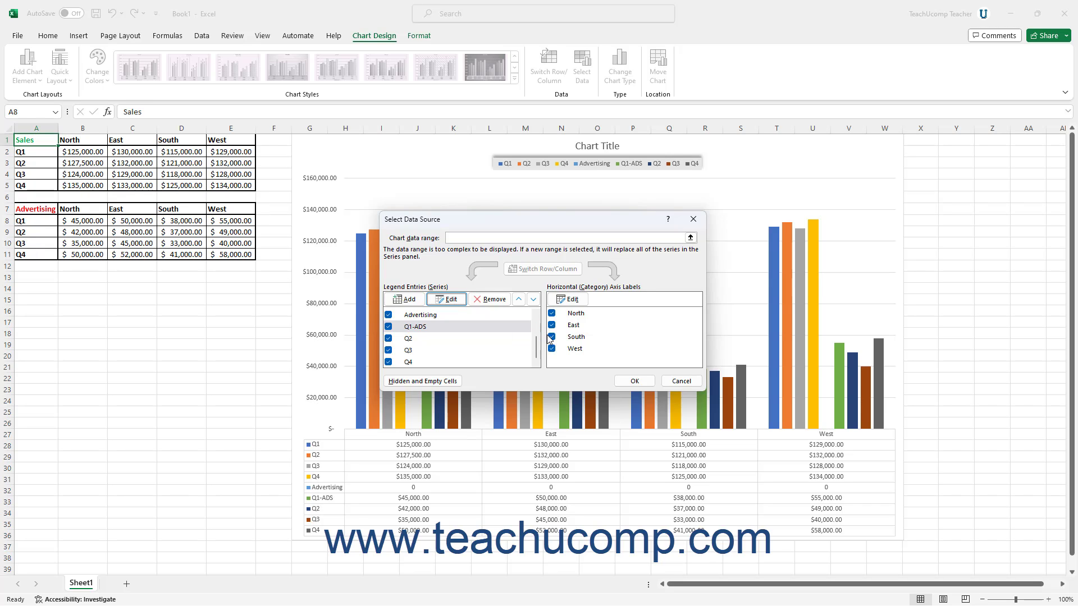
# Step: Rename the Advertising Q2 series to Q2-ADS
pyautogui.click(414, 339)
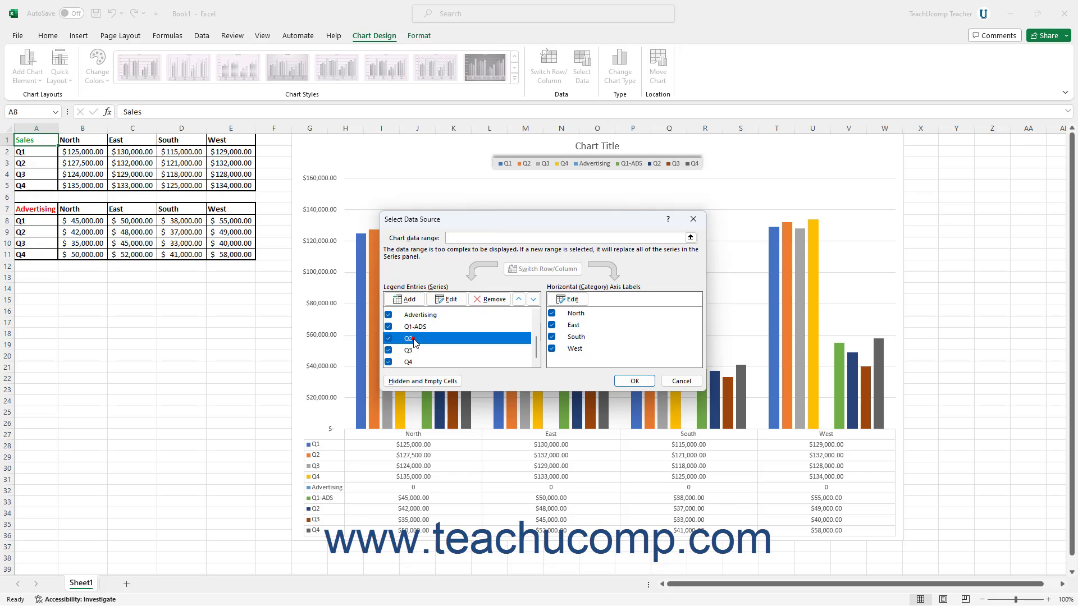
pyautogui.click(449, 299)
pyautogui.write('Q2-ADS')
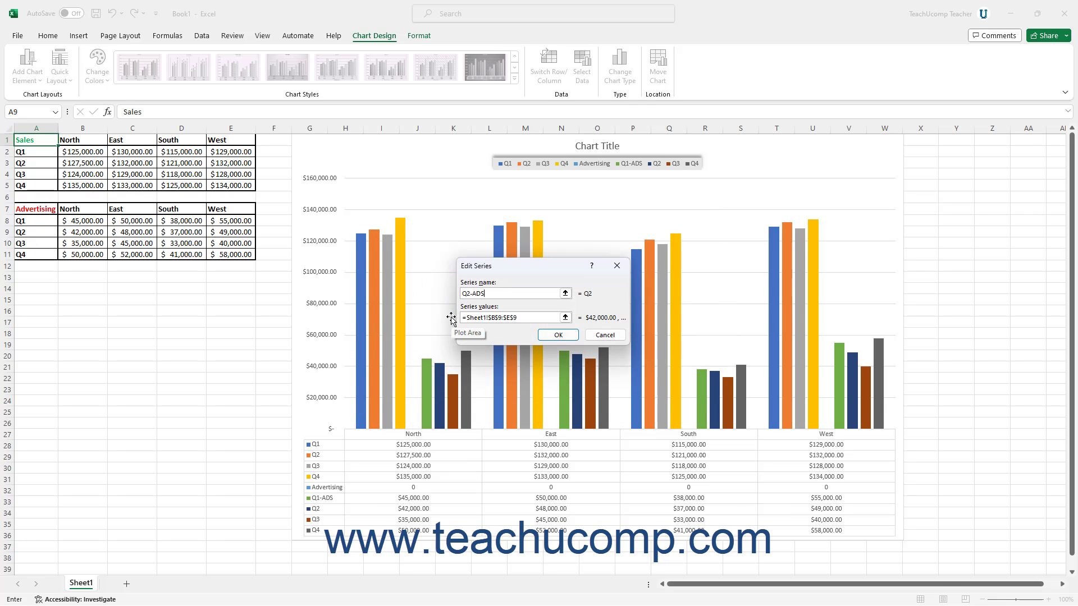
pyautogui.click(558, 335)
# Step: Rename the Advertising Q3 series to Q3-ADS
pyautogui.click(438, 349)
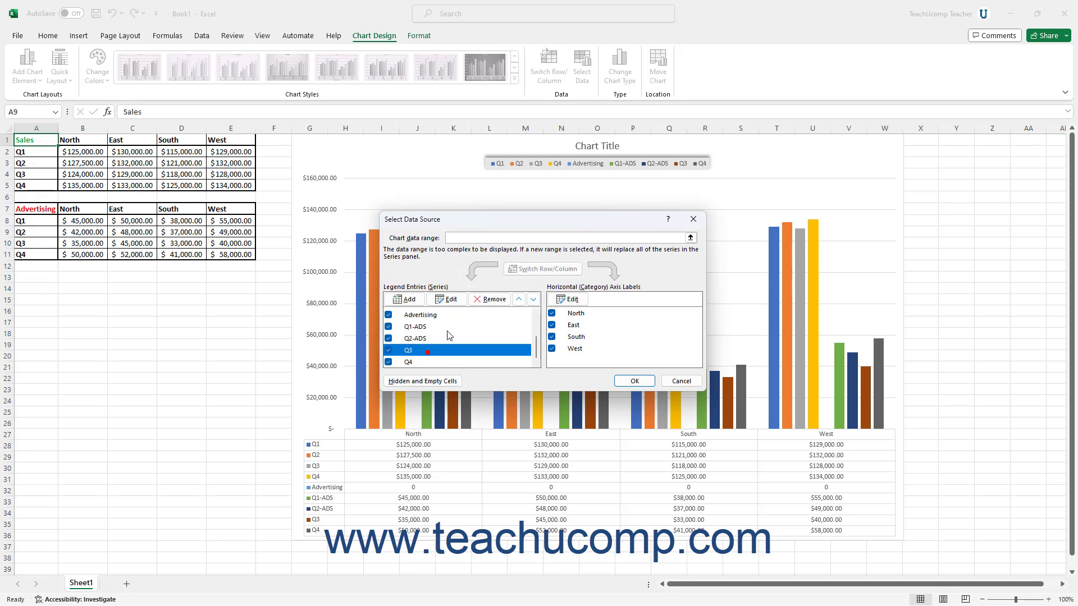
pyautogui.click(455, 302)
pyautogui.write('Q')
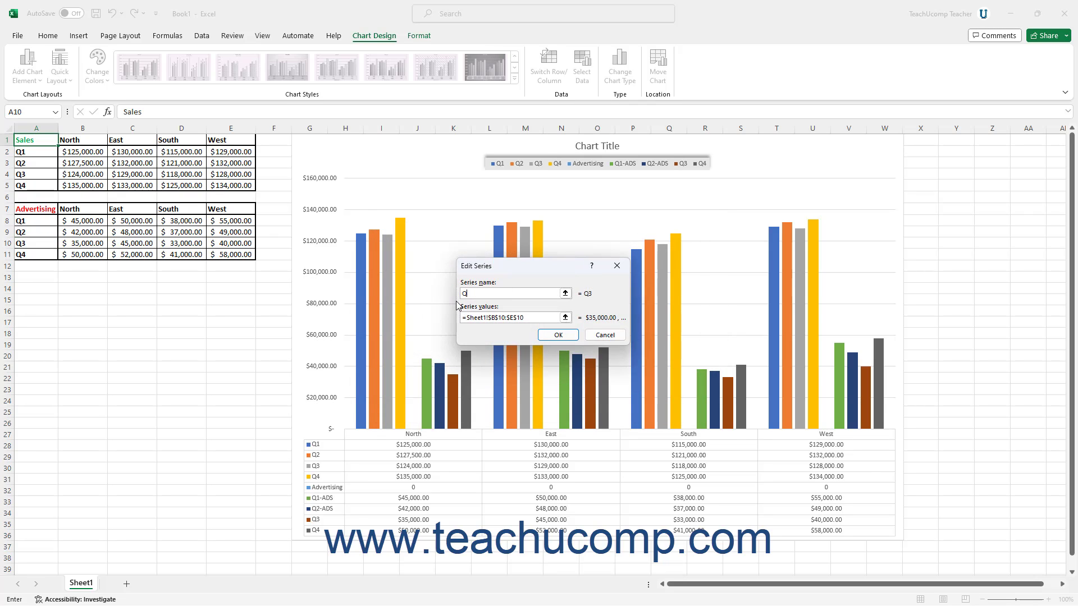
pyautogui.write('3-ADS')
pyautogui.click(541, 335)
# Step: Rename the Advertising Q4 series to Q4-ADS
pyautogui.click(420, 363)
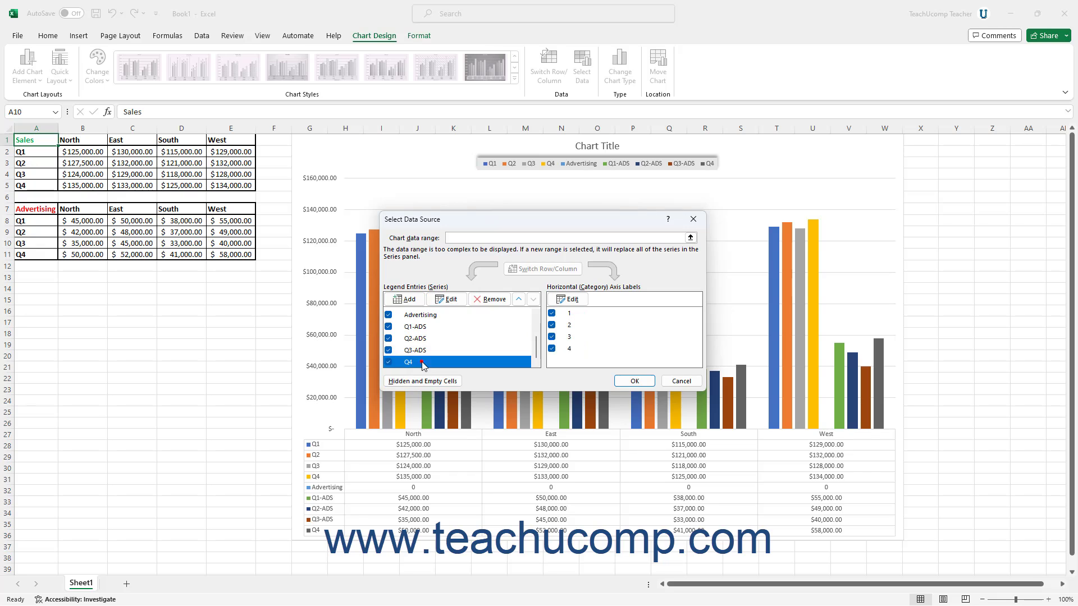
pyautogui.click(448, 299)
pyautogui.write('Q')
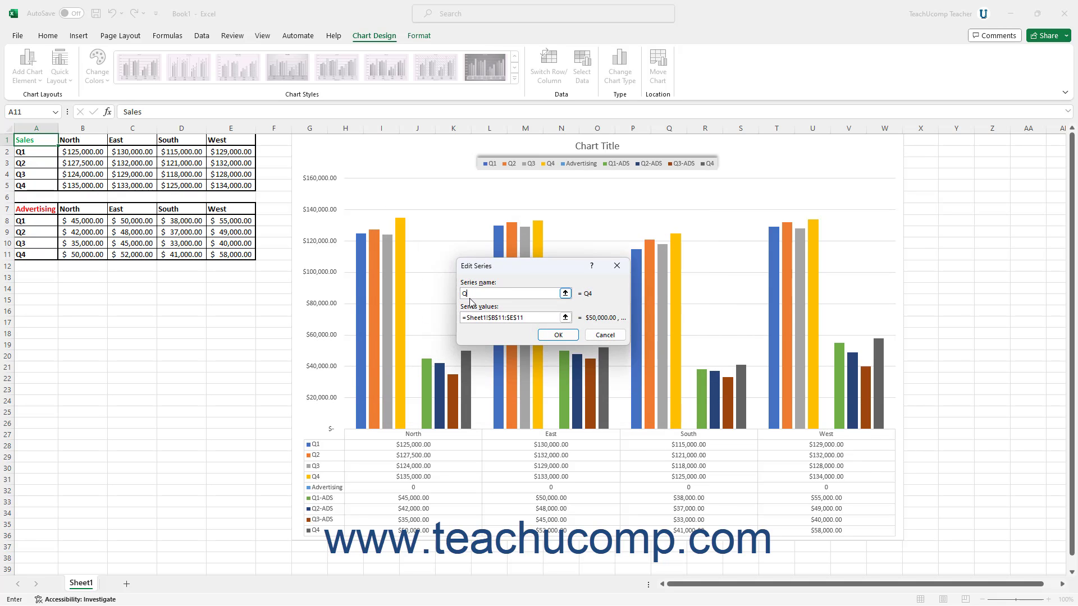
pyautogui.write('4-ADS')
pyautogui.click(558, 334)
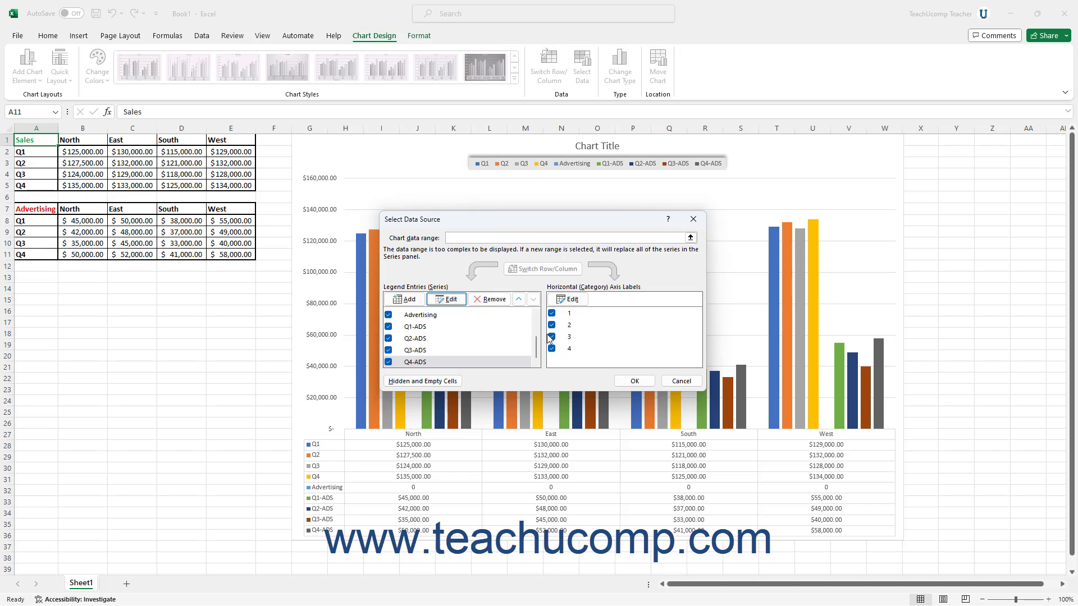
# Step: Remove the empty Advertising series from the chart's legend entries
pyautogui.click(430, 316)
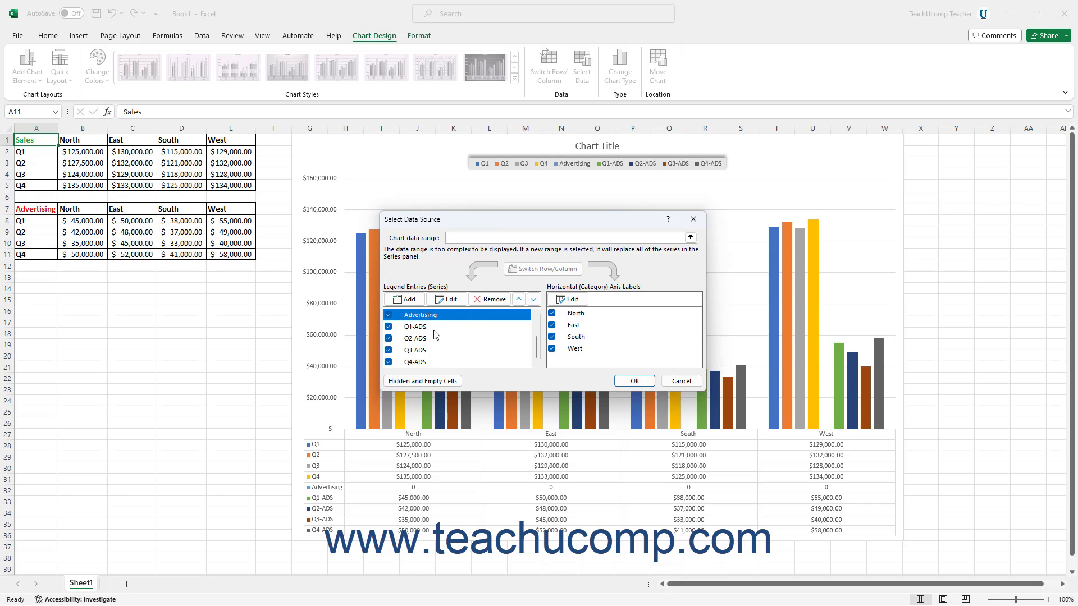
pyautogui.click(490, 300)
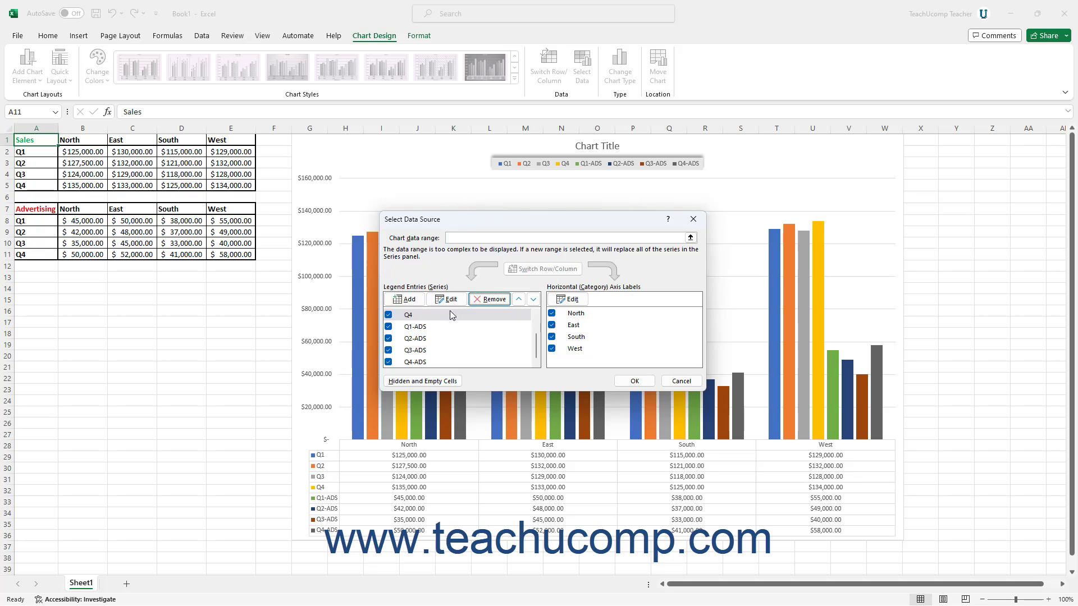
# Step: Move the Q1-ADS series up in the series order so it directly follows Q1
pyautogui.click(433, 328)
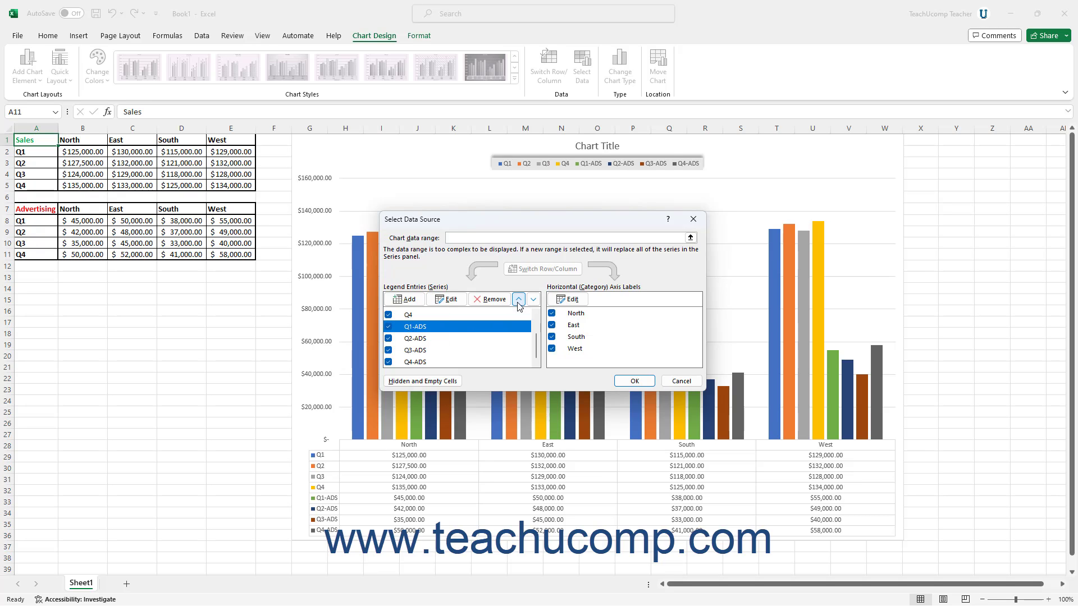
pyautogui.click(519, 299)
pyautogui.click(518, 299)
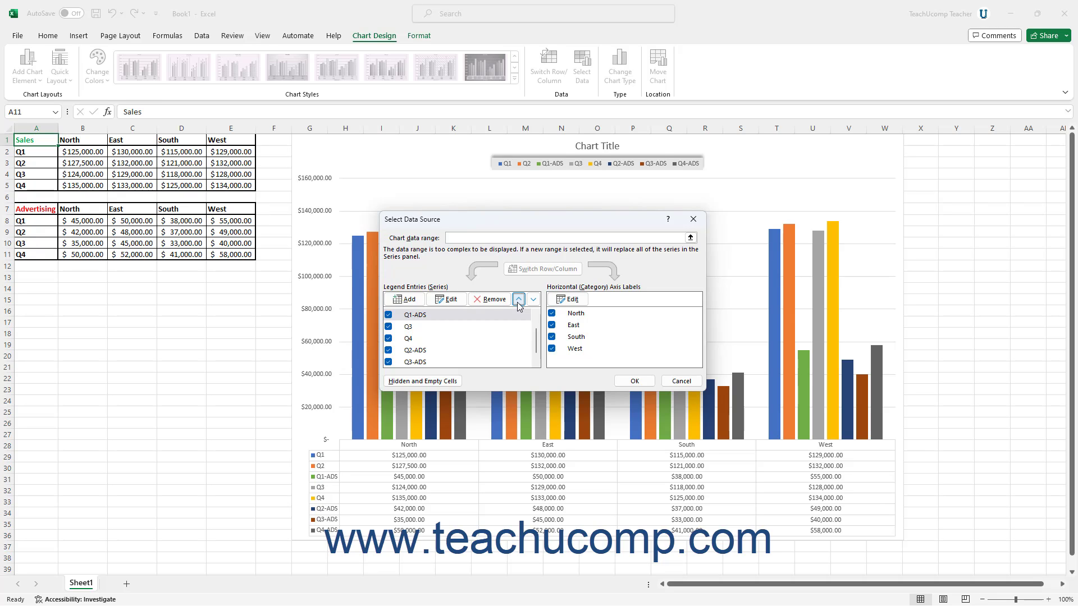
pyautogui.click(518, 299)
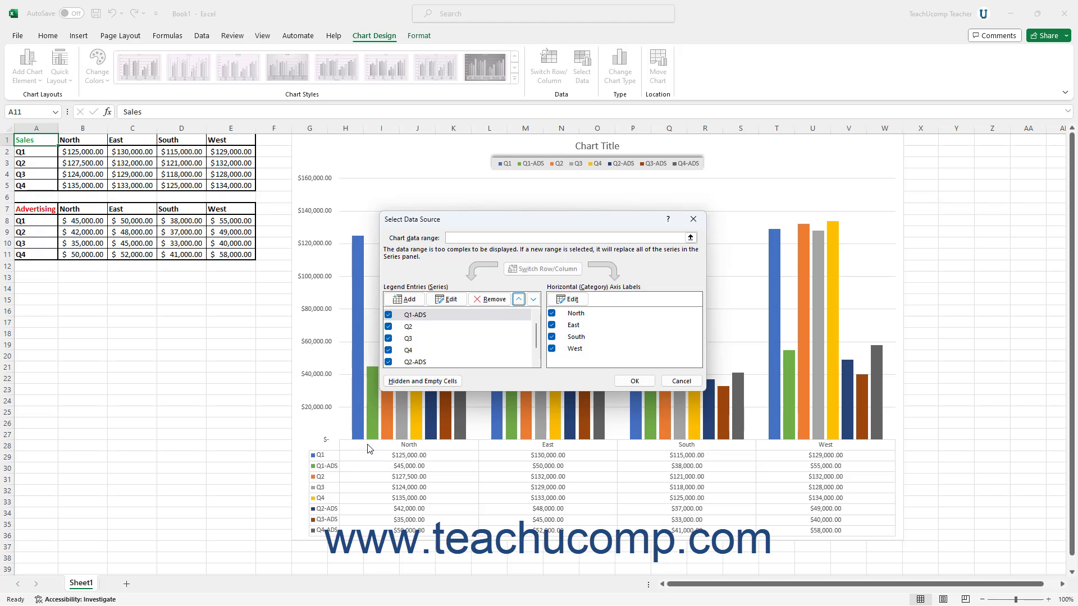
# Step: Move the Q1-ADS series back down to its place between Q4 and Q2-ADS
pyautogui.click(532, 300)
pyautogui.click(532, 300)
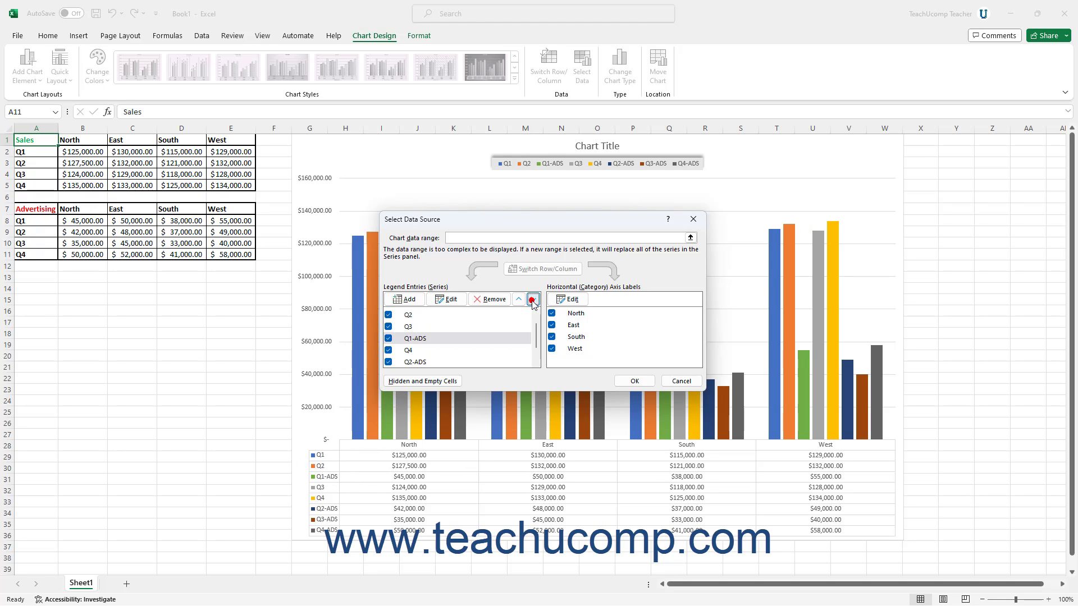
pyautogui.click(533, 300)
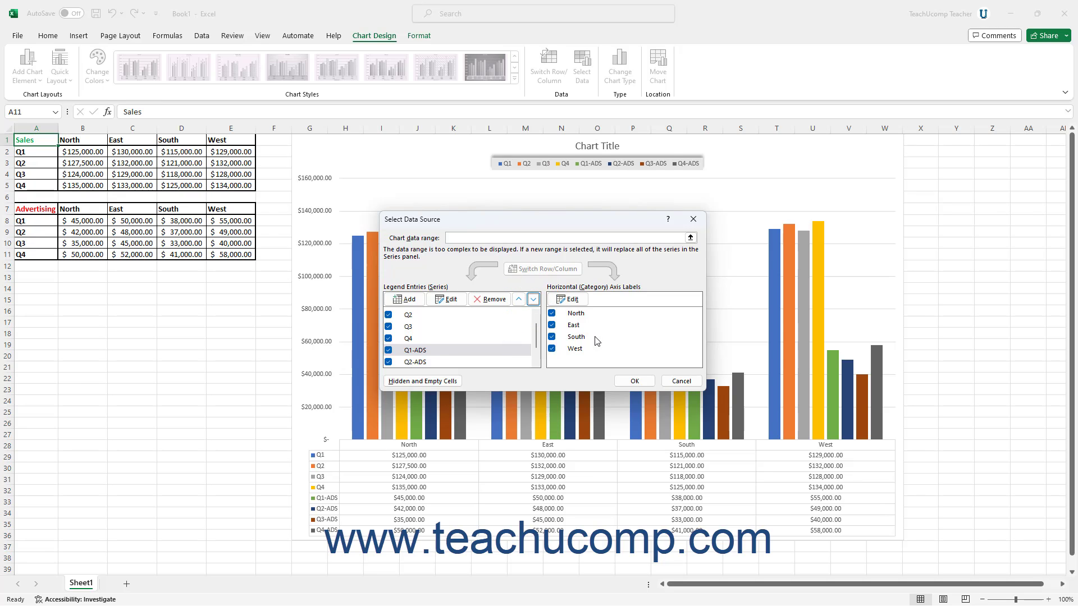
# Step: Review the horizontal axis label range and the chart's hidden and empty cell settings, leaving both as they are
pyautogui.click(580, 306)
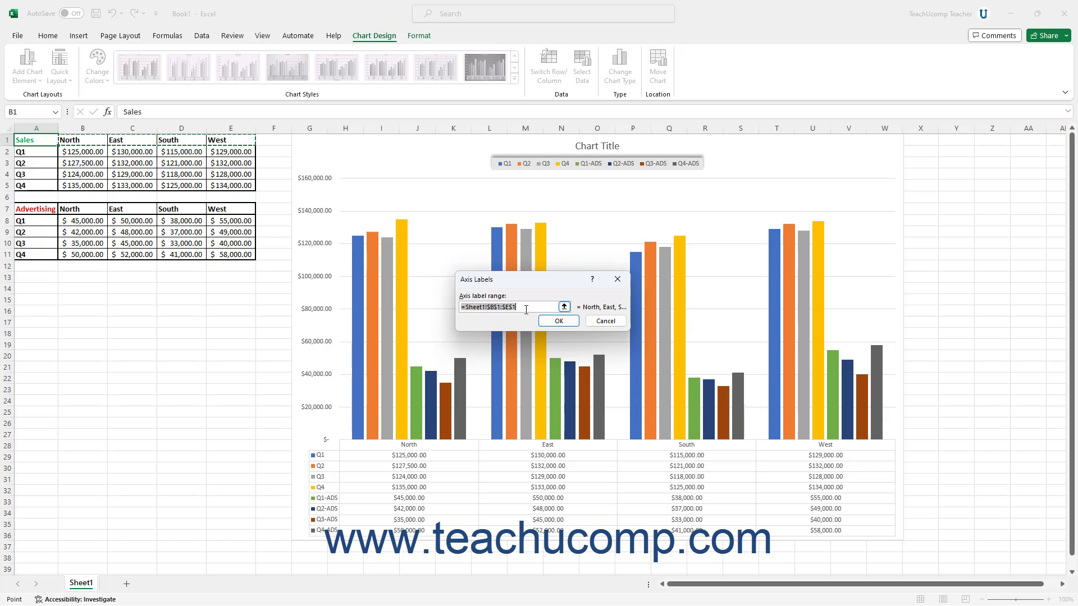
pyautogui.click(559, 323)
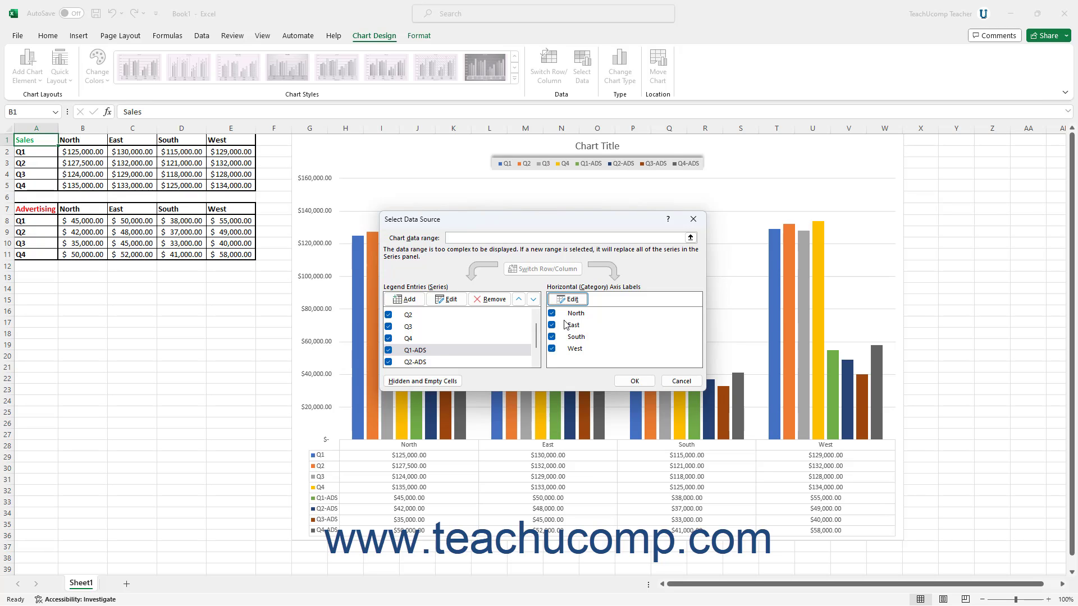
pyautogui.click(455, 381)
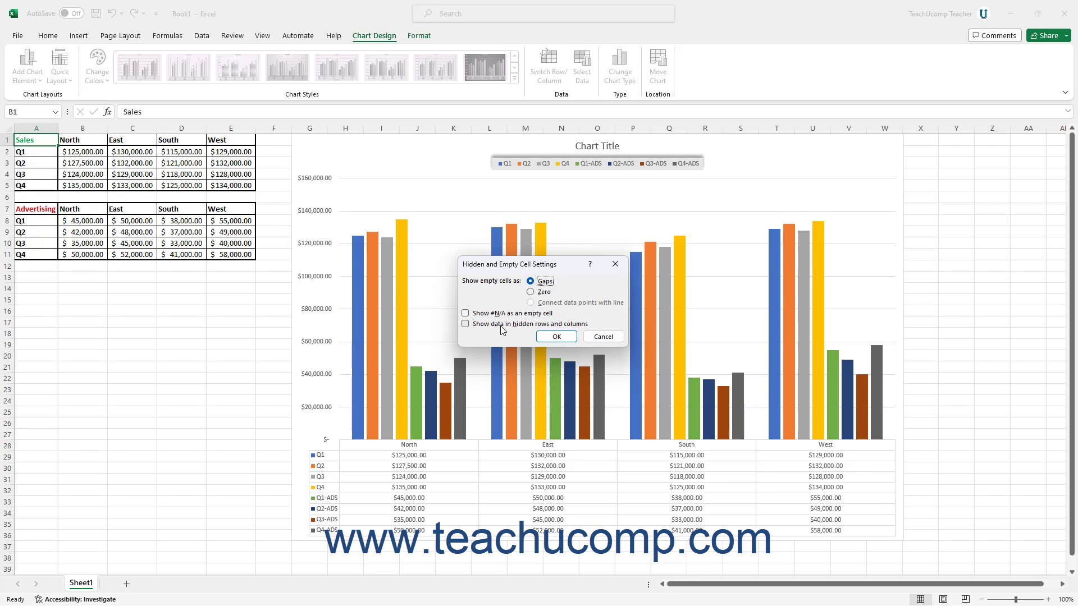
pyautogui.click(556, 338)
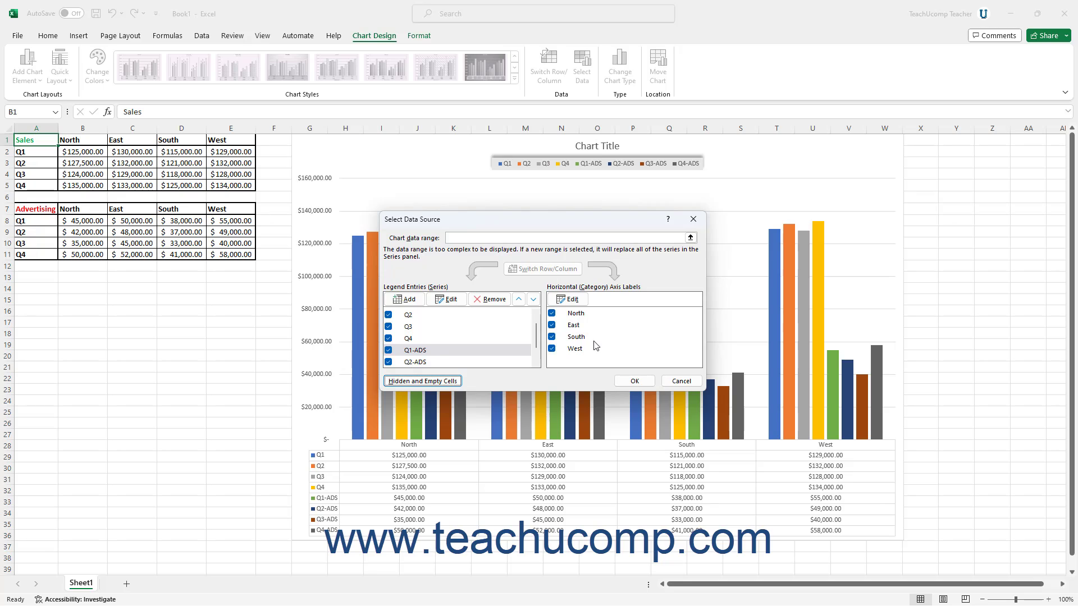
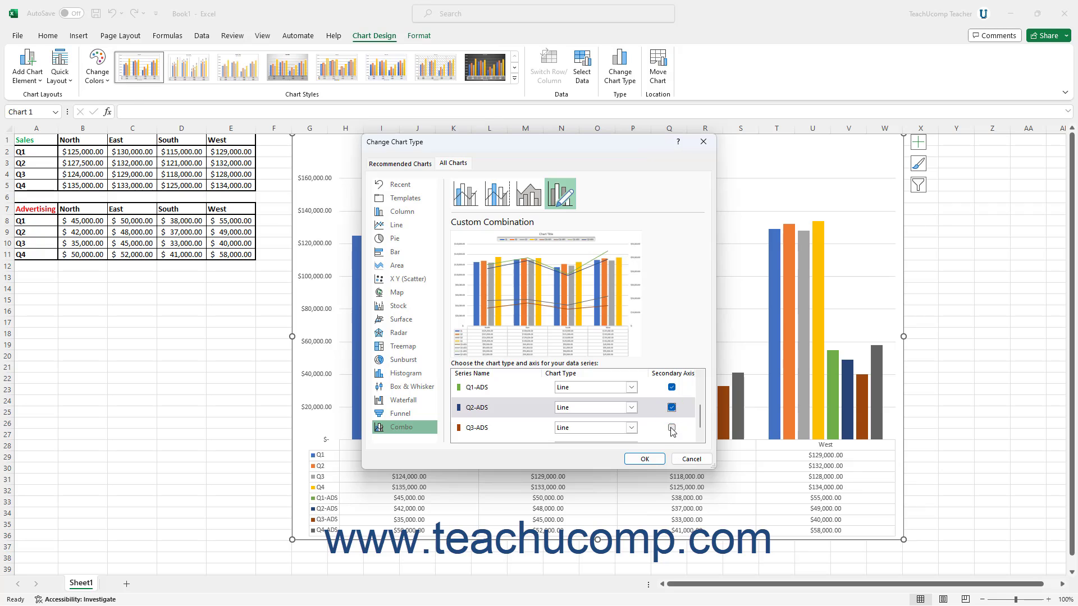
# Step: Assign the Q3-ADS and Q4-ADS lines to the secondary axis and apply the custom combination chart
pyautogui.click(671, 428)
pyautogui.scroll(-1, 671, 429)
pyautogui.click(669, 433)
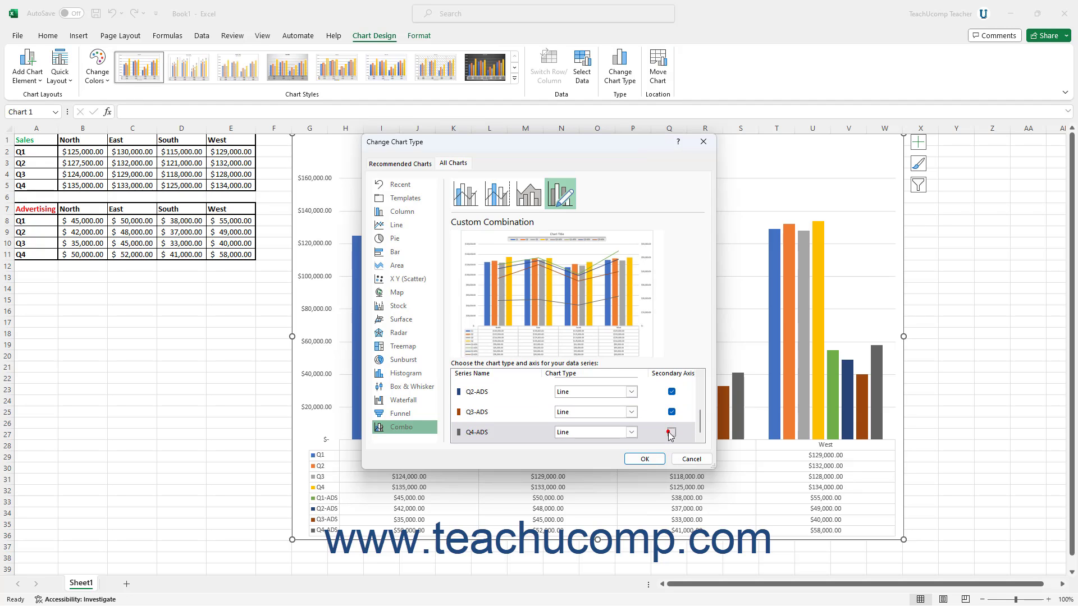
pyautogui.click(645, 459)
# Step: Recolor the whole chart with a monochromatic green palette running from light to dark
pyautogui.click(97, 74)
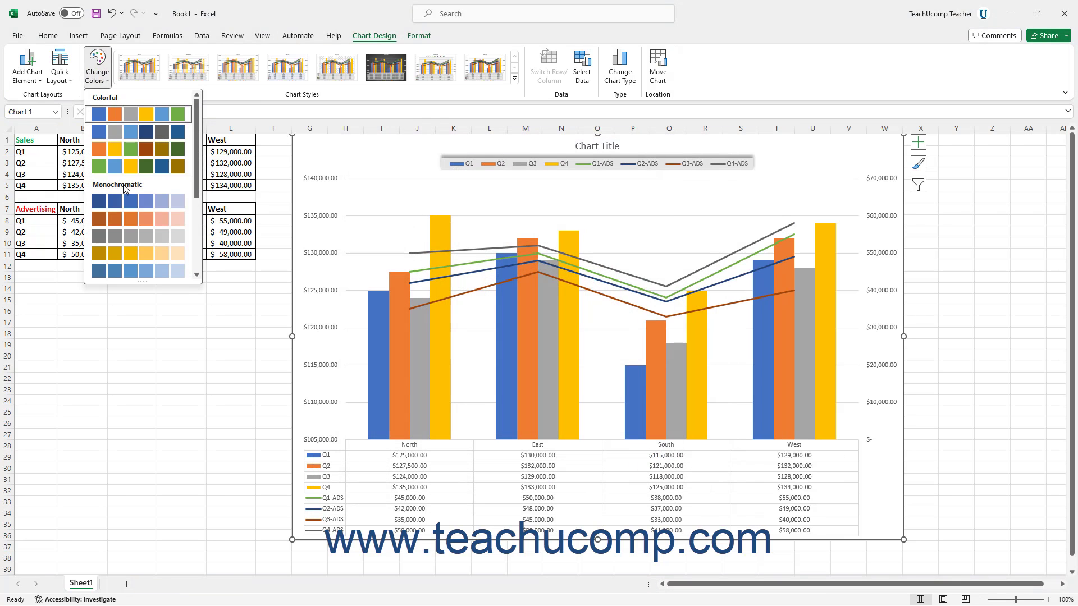
pyautogui.scroll(-3, 126, 187)
pyautogui.click(147, 271)
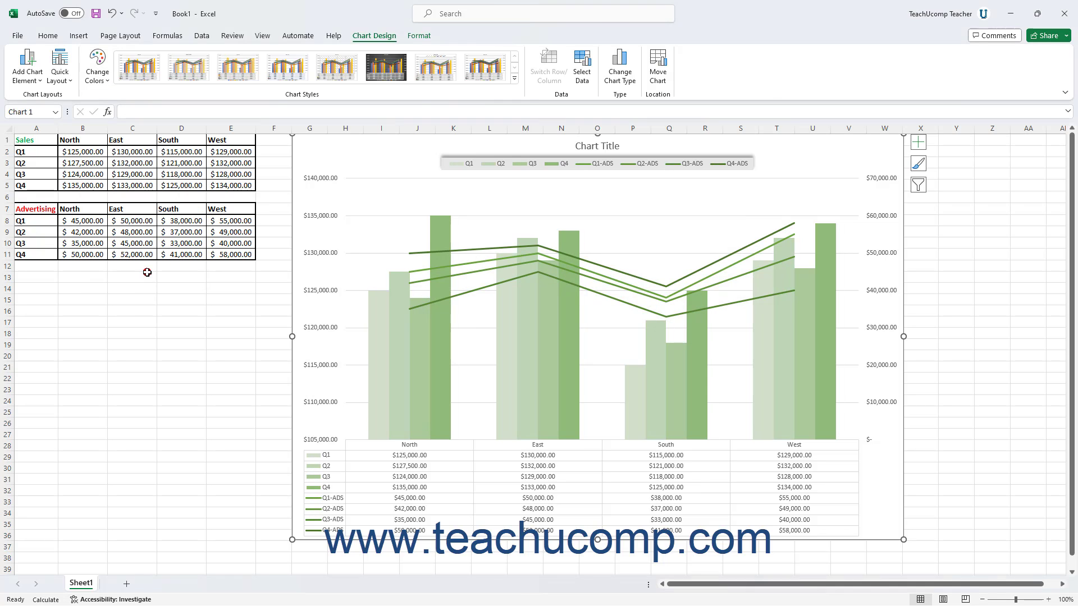
# Step: Set the Q1-ADS line's outline to red with 75% transparency
pyautogui.click(466, 263)
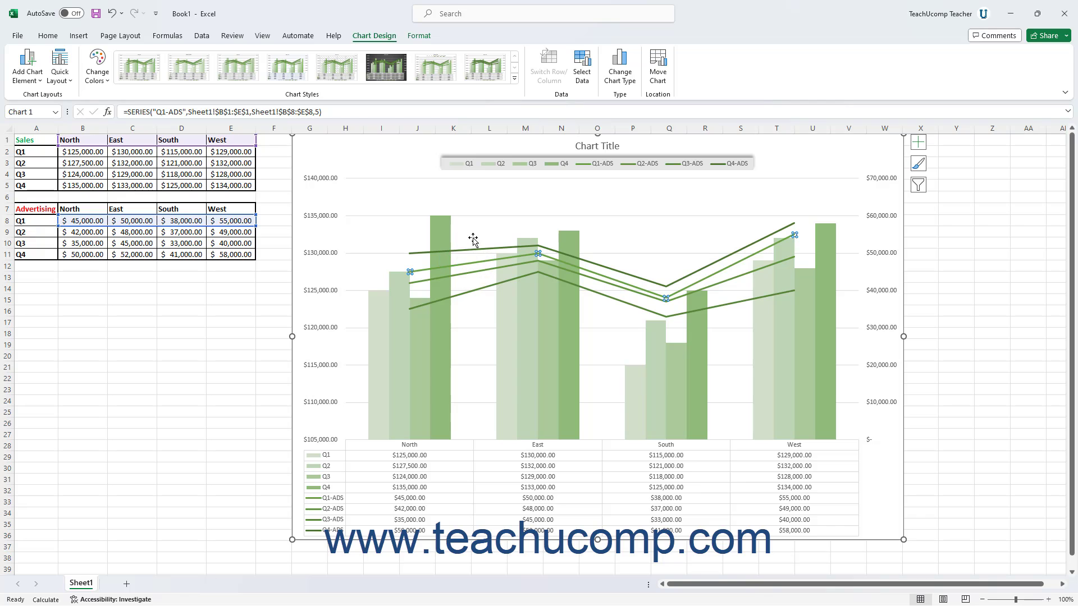
pyautogui.click(418, 35)
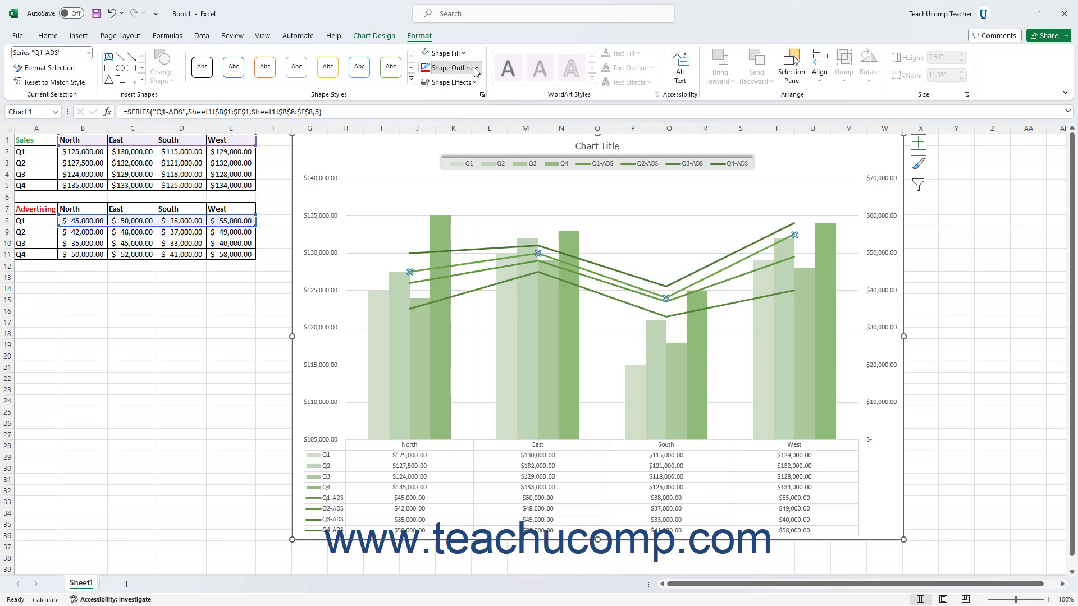
pyautogui.click(473, 68)
pyautogui.click(472, 258)
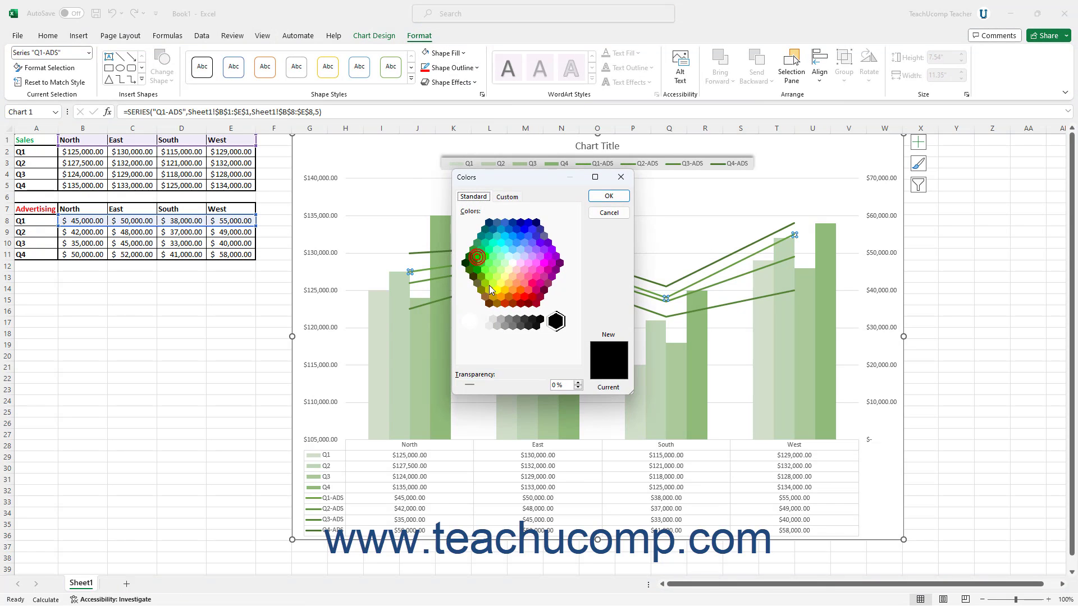
pyautogui.click(525, 299)
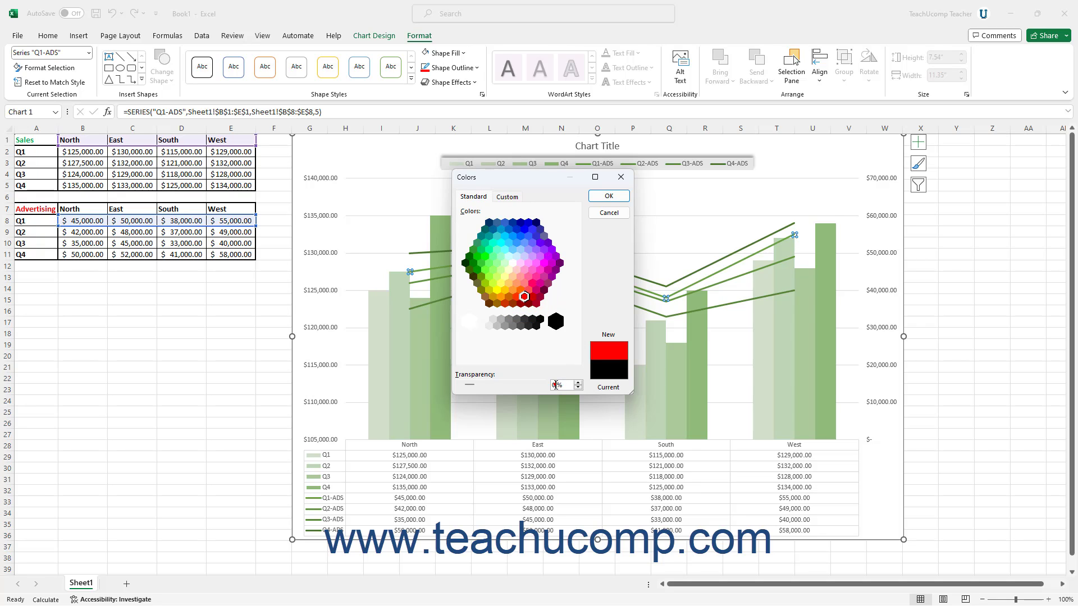
pyautogui.write('75')
pyautogui.press('Return')
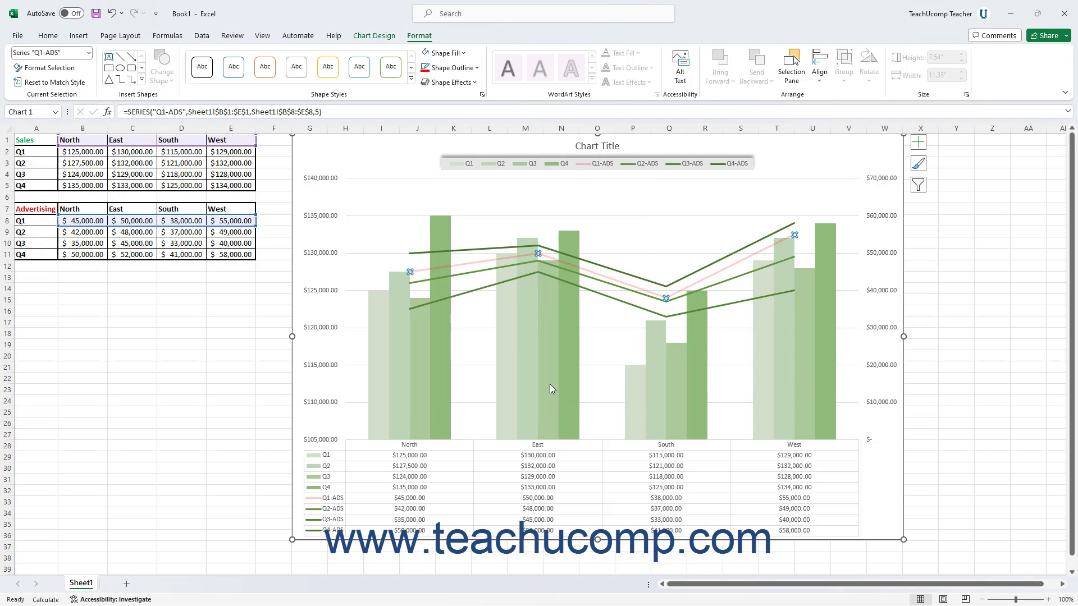
# Step: Set the Q2-ADS line's outline to red with 60% transparency
pyautogui.click(478, 272)
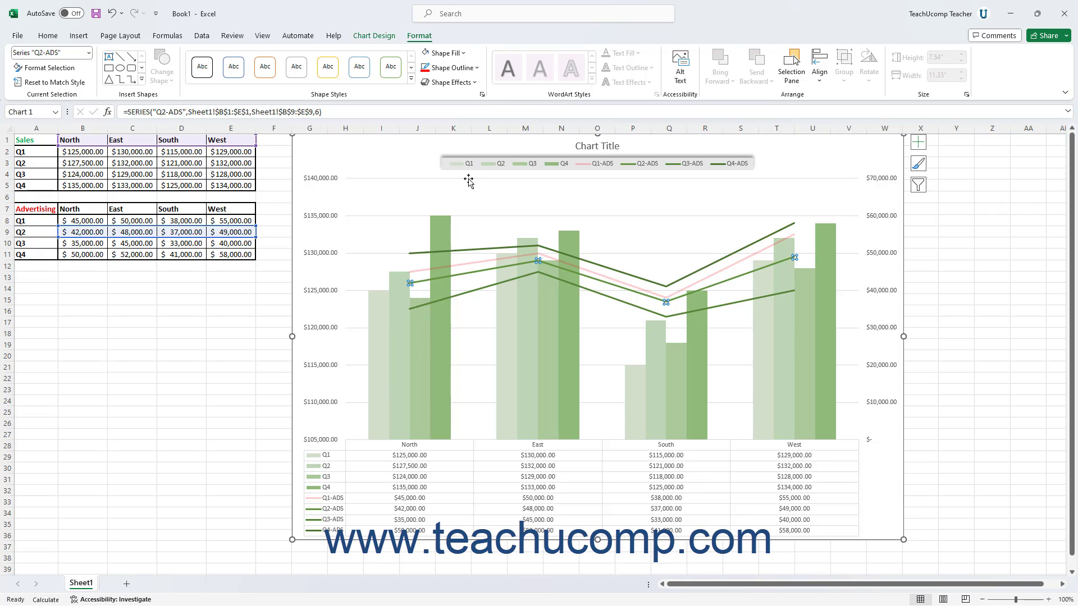
pyautogui.click(476, 68)
pyautogui.click(469, 259)
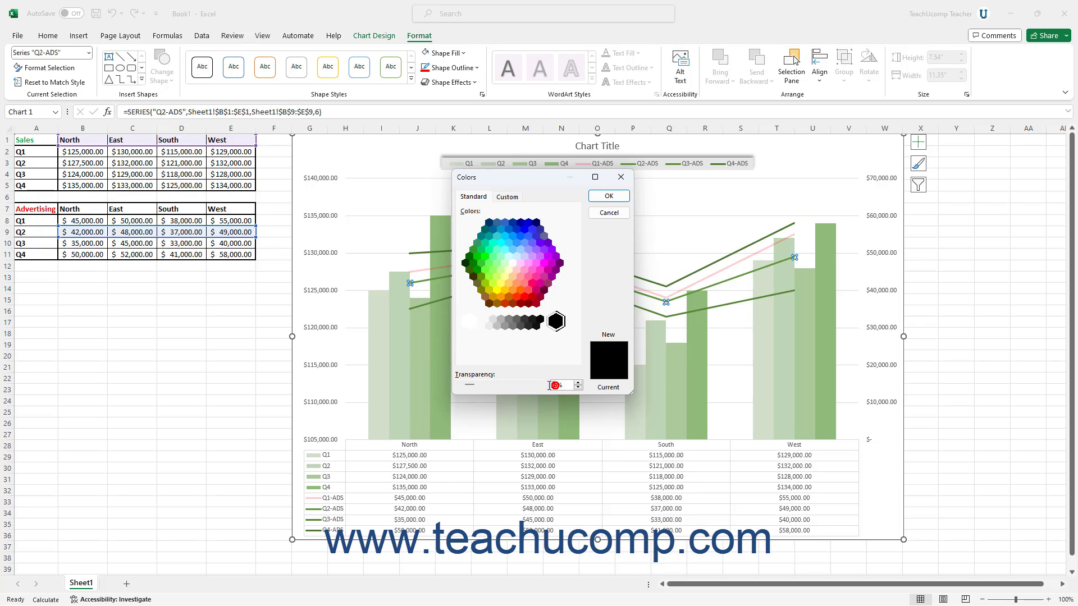
pyautogui.write('60')
pyautogui.press('Tab')
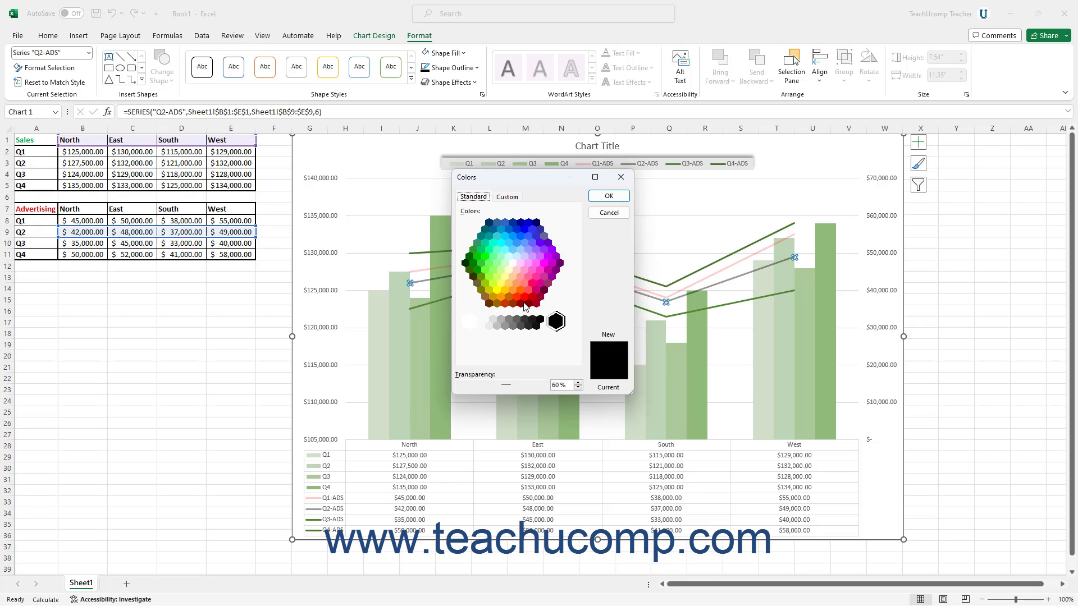
pyautogui.click(527, 302)
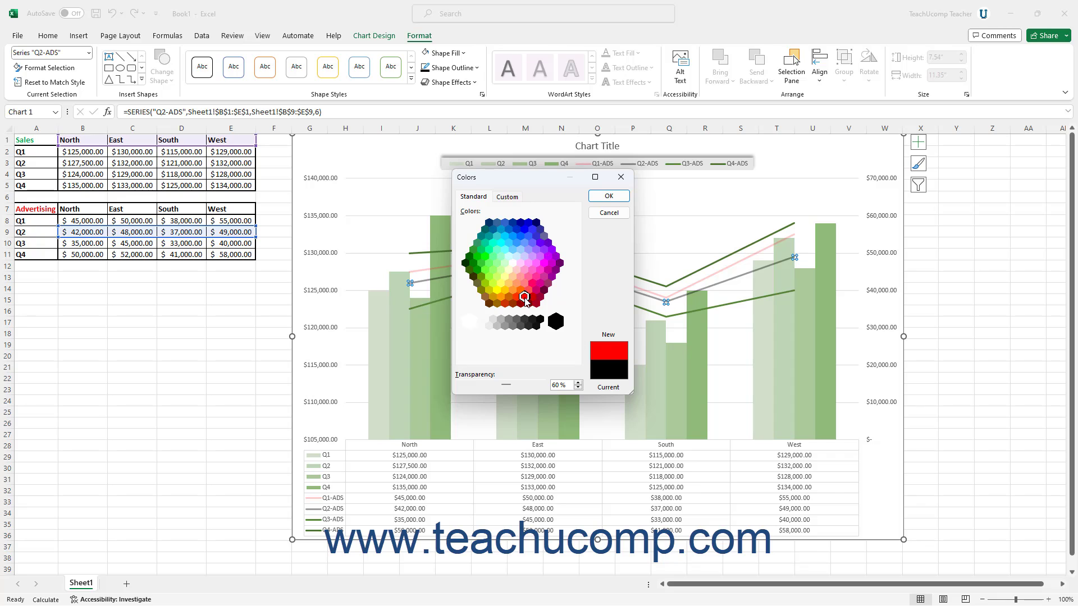
pyautogui.click(603, 198)
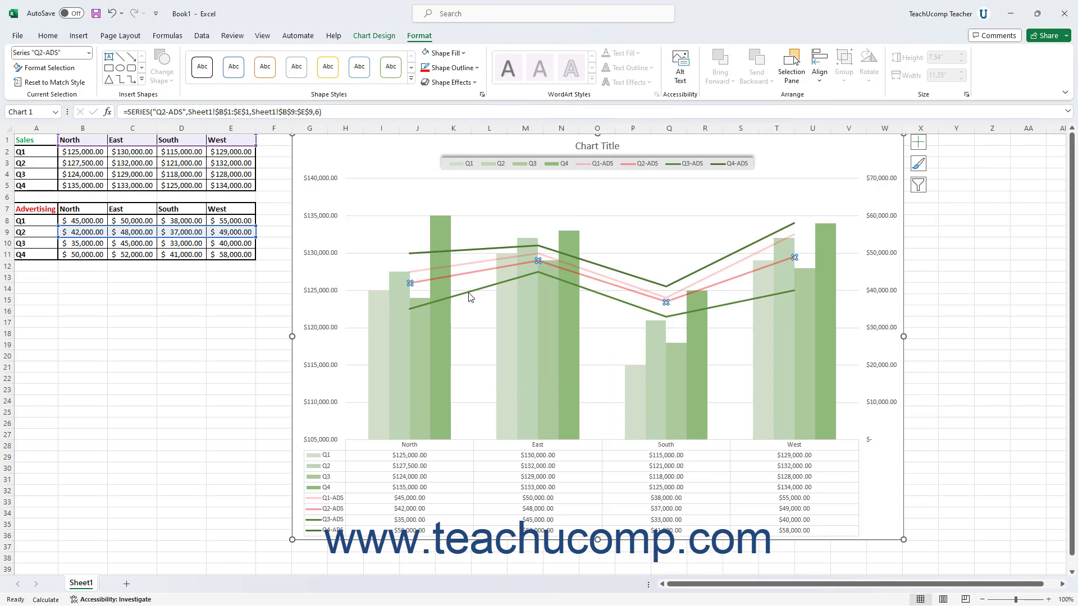
# Step: Set the Q3-ADS line's outline to red with 40% transparency
pyautogui.click(469, 293)
pyautogui.click(462, 67)
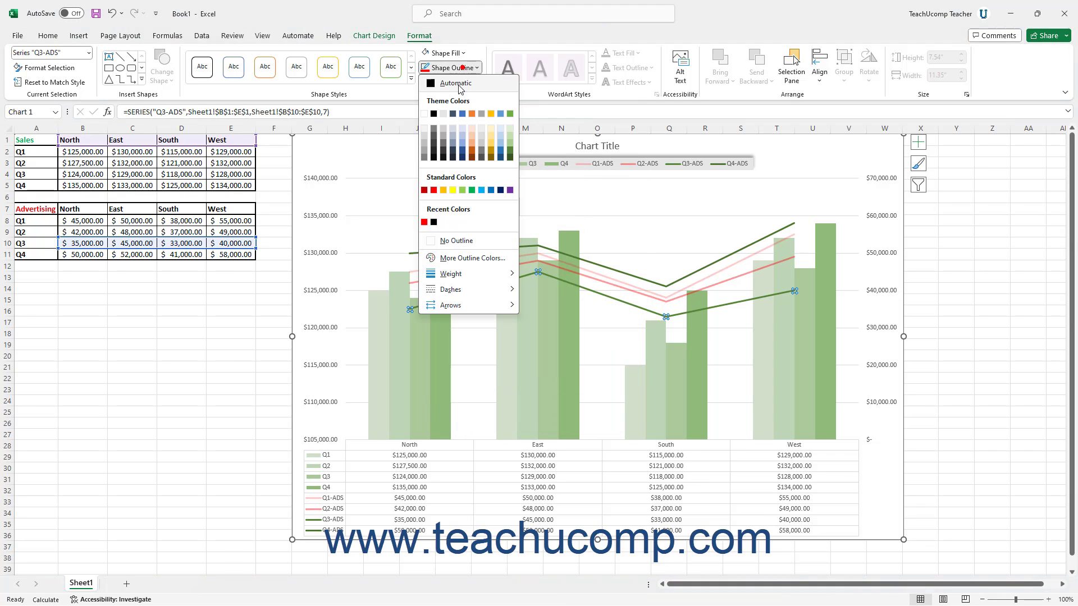
pyautogui.click(466, 258)
pyautogui.click(527, 300)
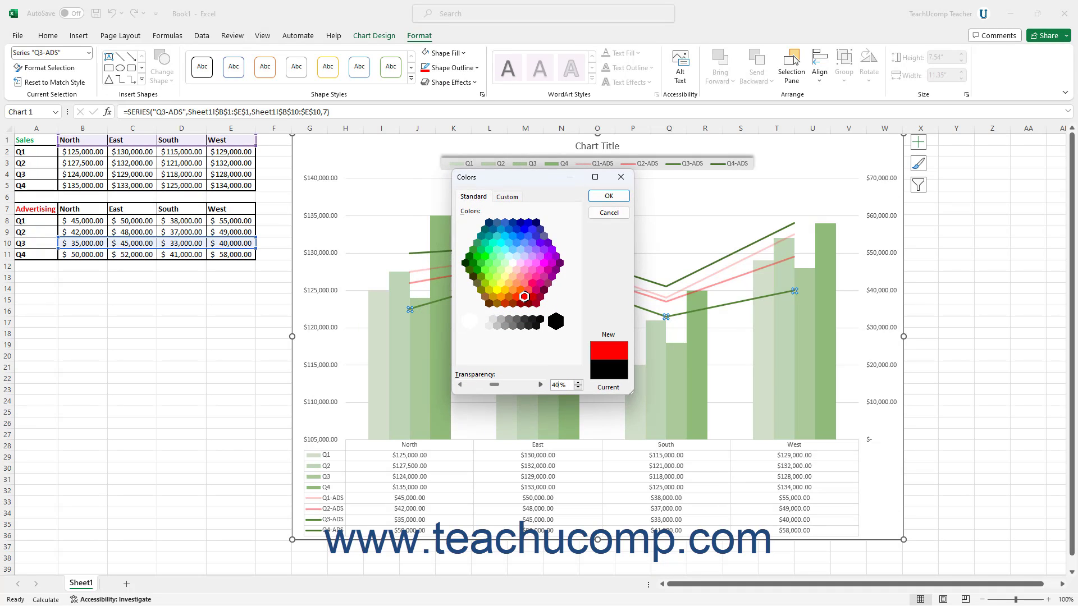
pyautogui.click(608, 196)
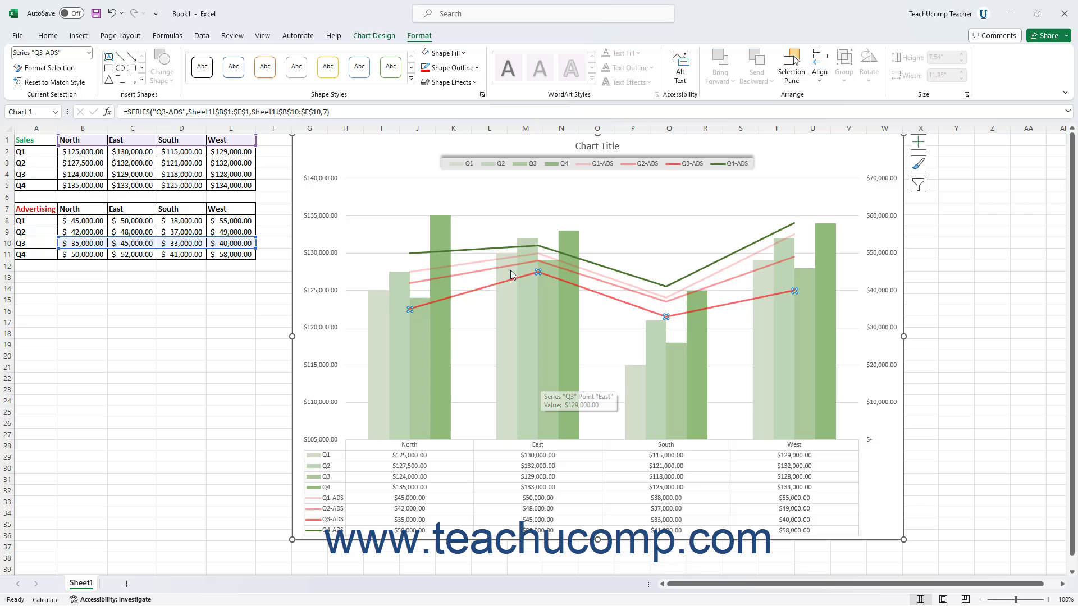
# Step: Set the Q4-ADS line's outline color to the same red as the other advertising lines
pyautogui.click(470, 249)
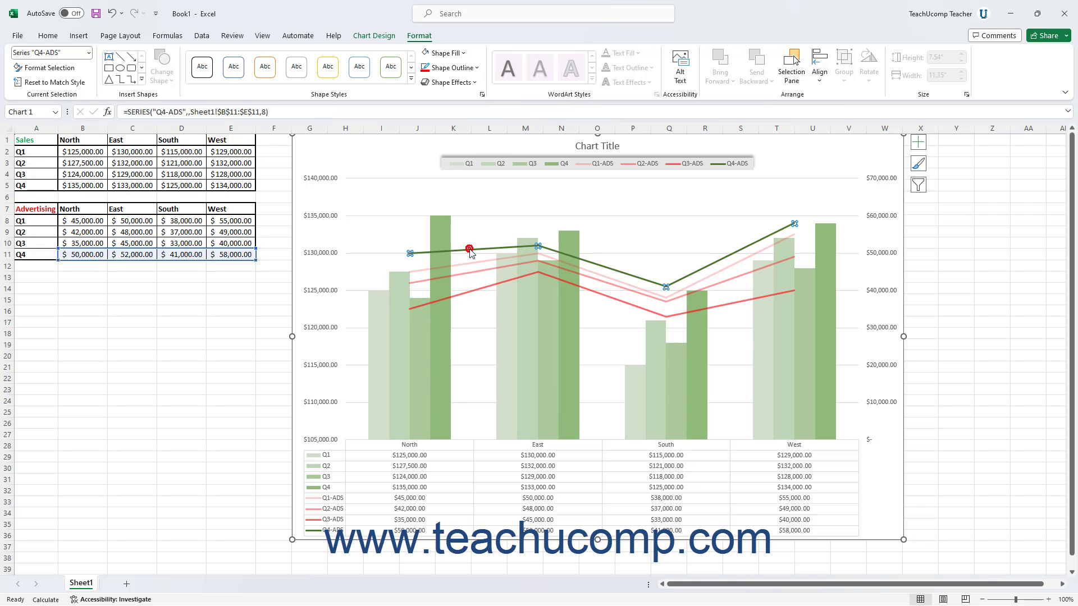
pyautogui.click(477, 68)
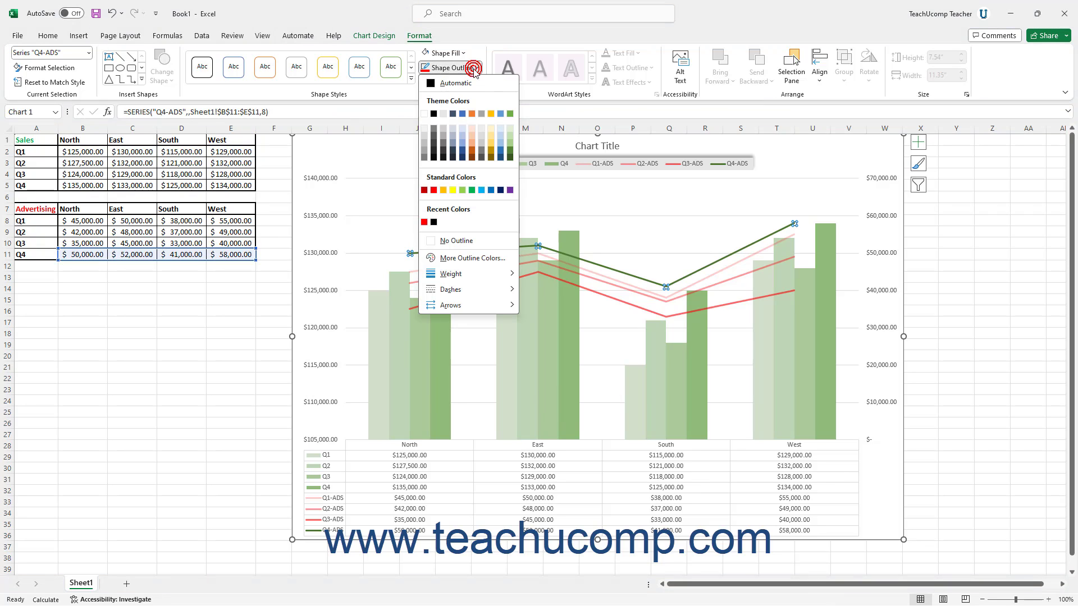
pyautogui.click(473, 258)
pyautogui.click(525, 297)
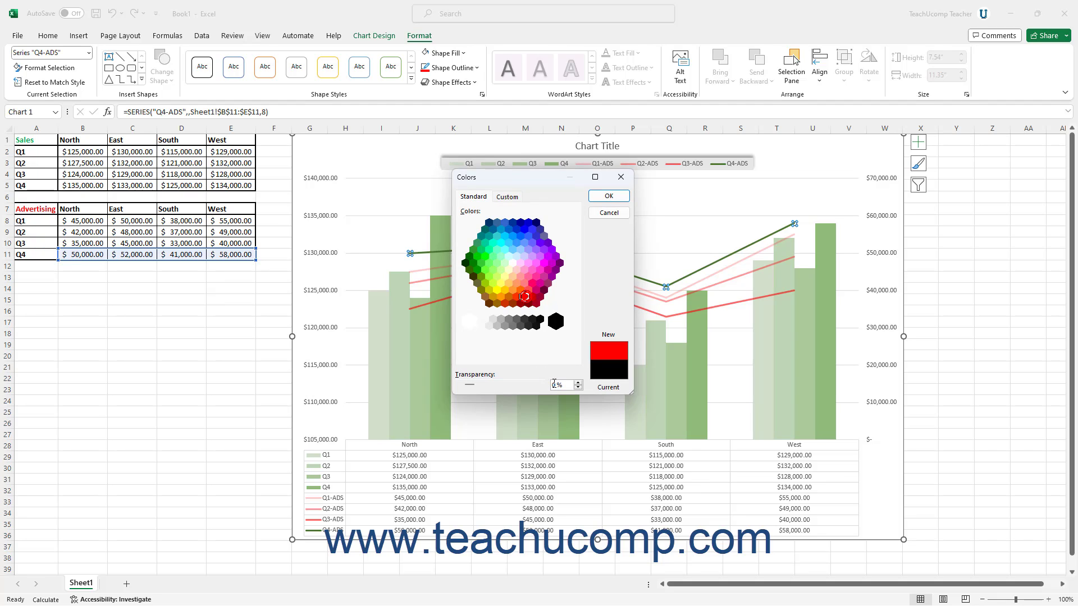
pyautogui.doubleClick(552, 385)
pyautogui.press('Return')
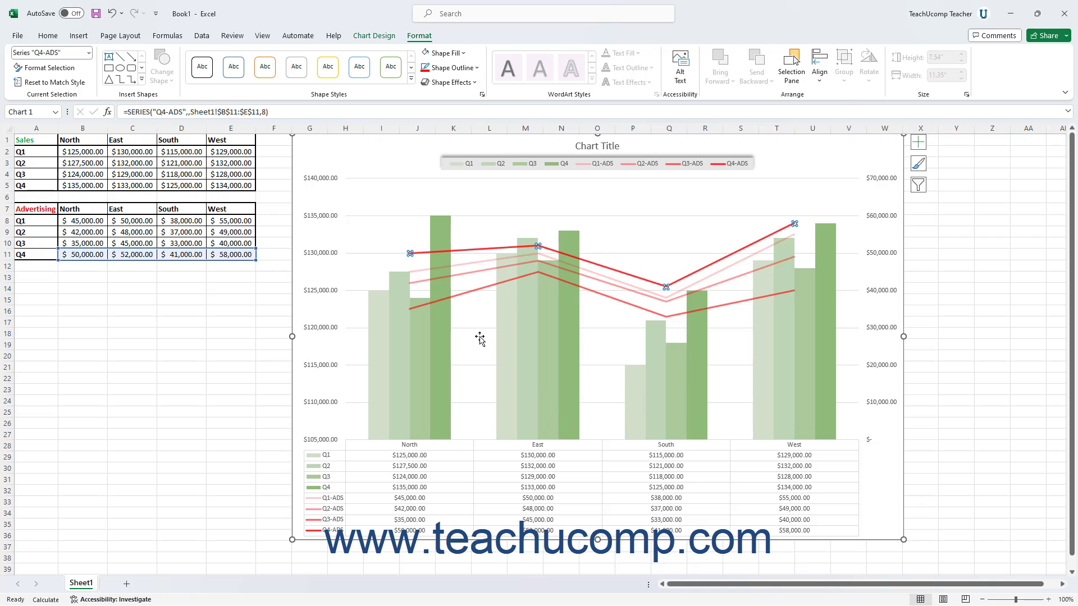